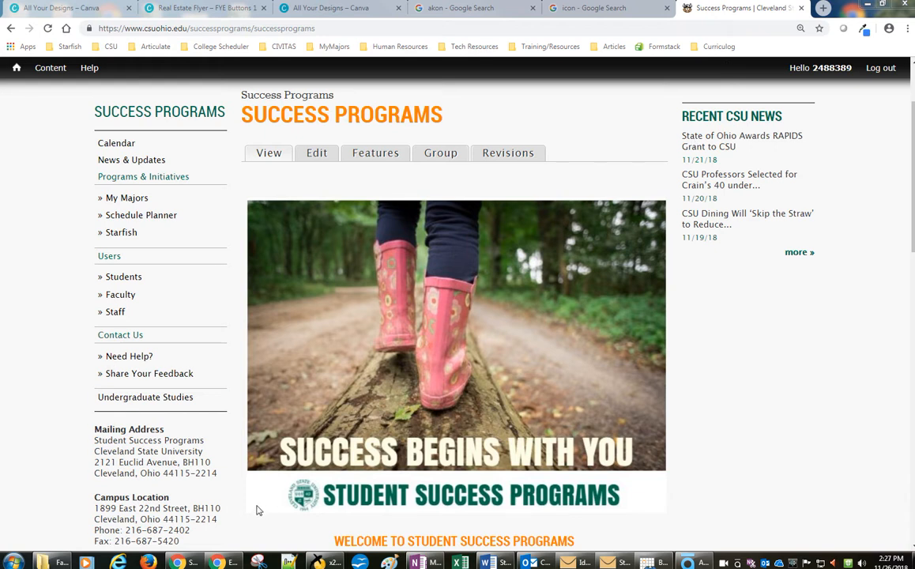
# In the file explorer, open the Success Programs folder inside the Website folder on the T: (ugradstudies) drive
pyautogui.click(53, 563)
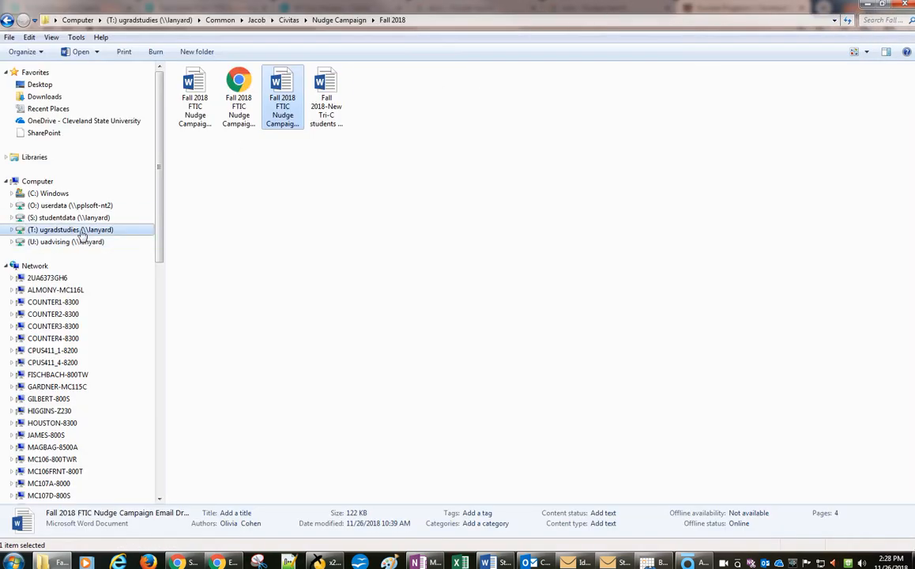
pyautogui.click(82, 230)
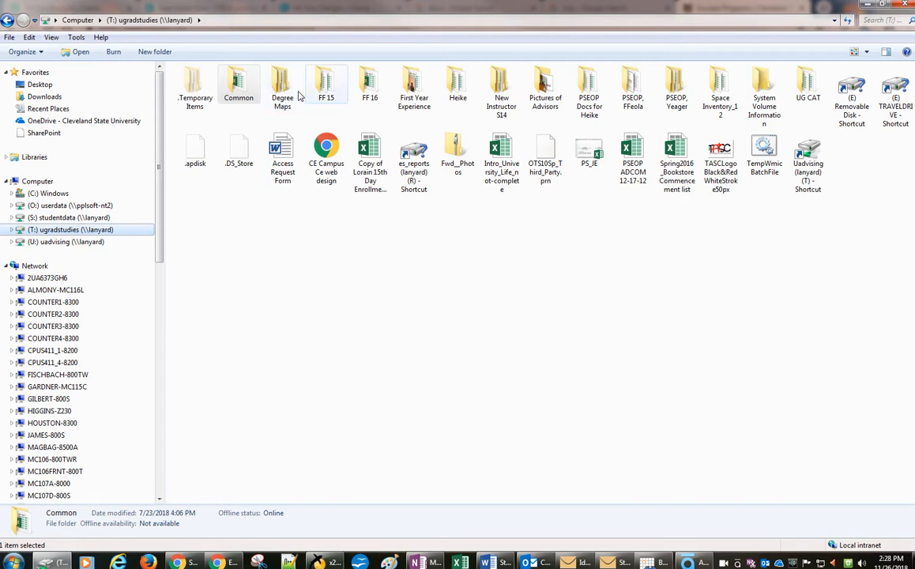
pyautogui.doubleClick(239, 88)
pyautogui.doubleClick(465, 94)
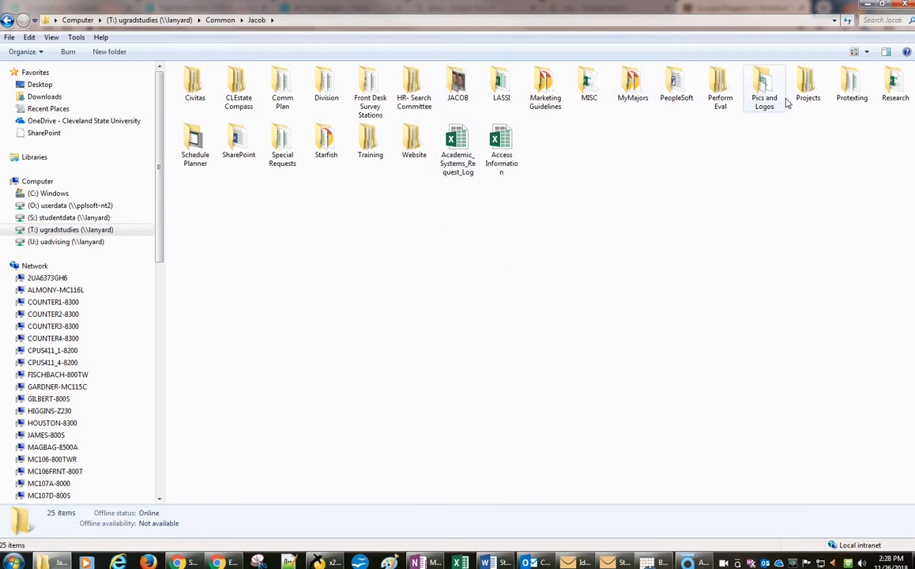
pyautogui.doubleClick(414, 143)
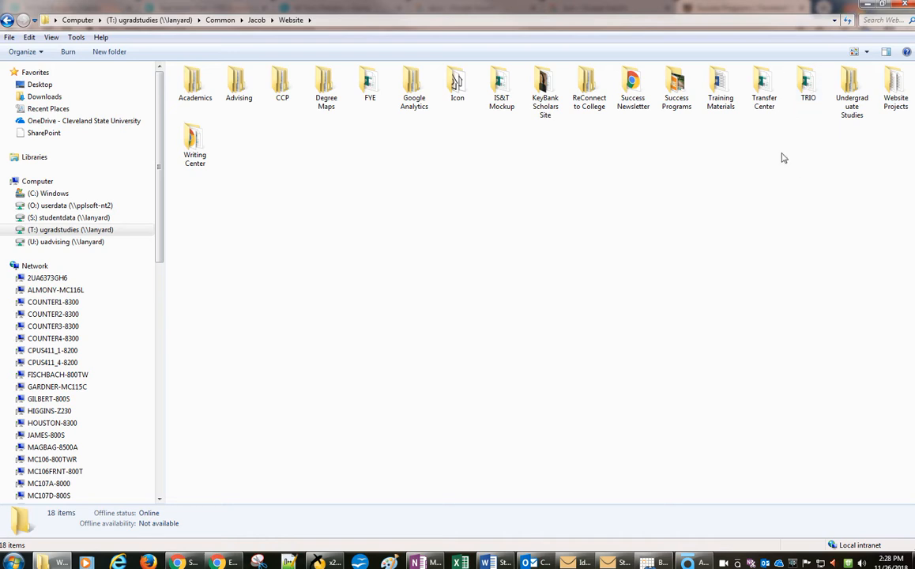
pyautogui.doubleClick(674, 89)
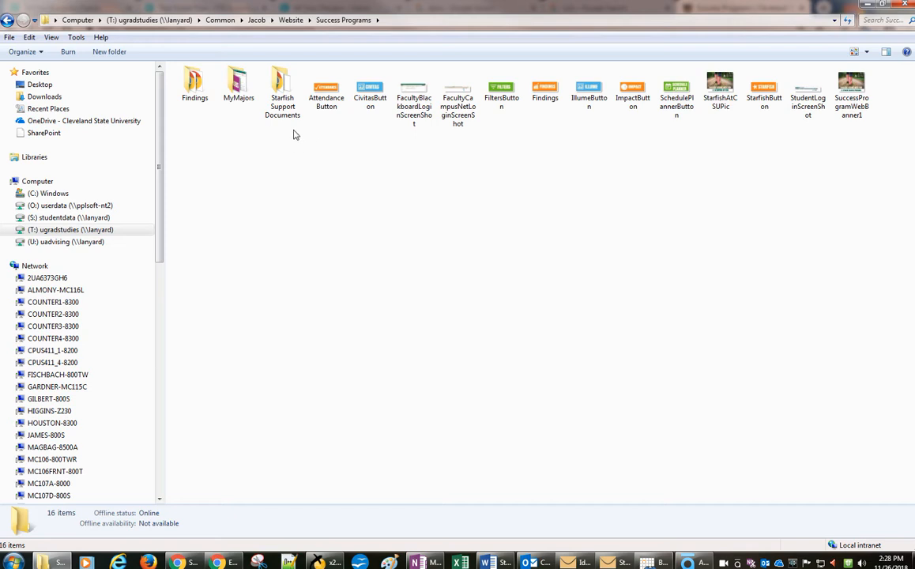
# Create a new folder named Button inside the Success Programs folder
pyautogui.rightClick(367, 195)
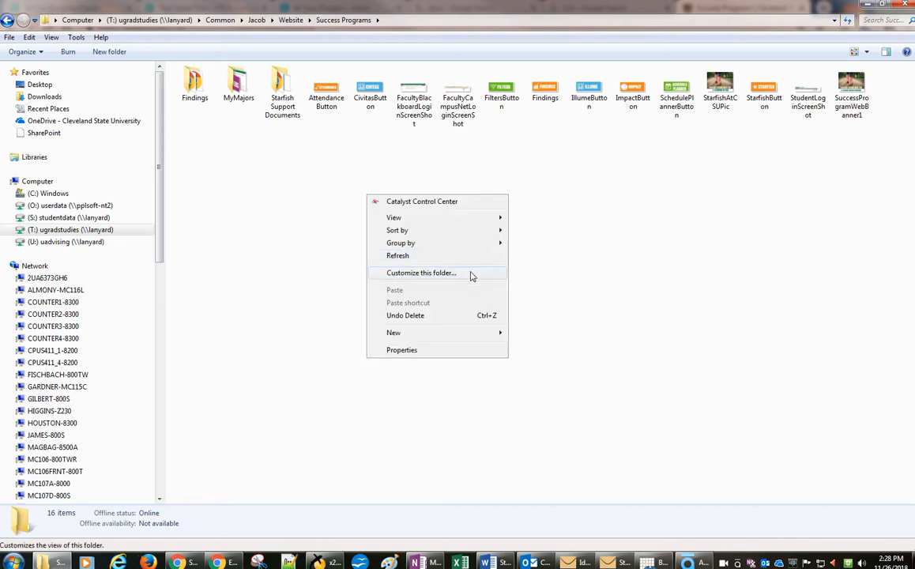
pyautogui.moveTo(463, 334)
pyautogui.click(550, 333)
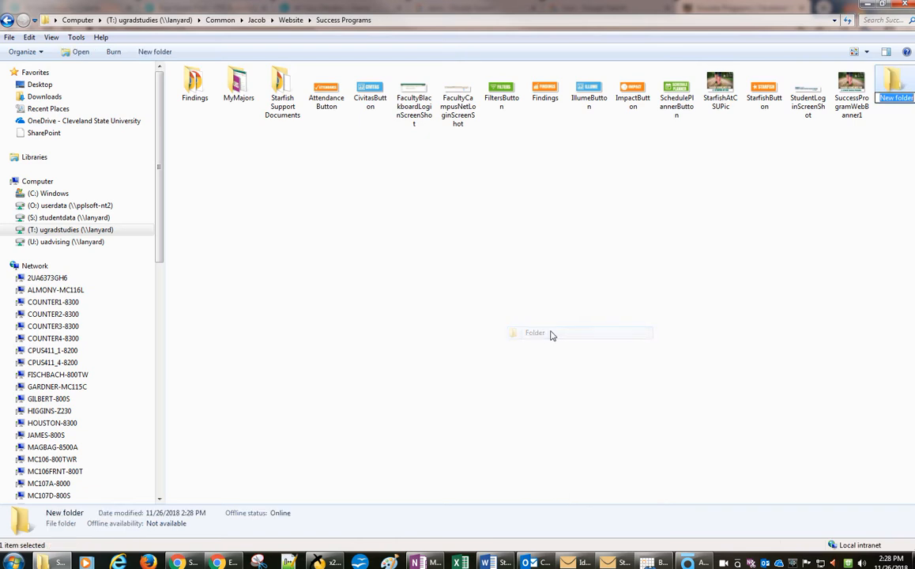
pyautogui.write('Button')
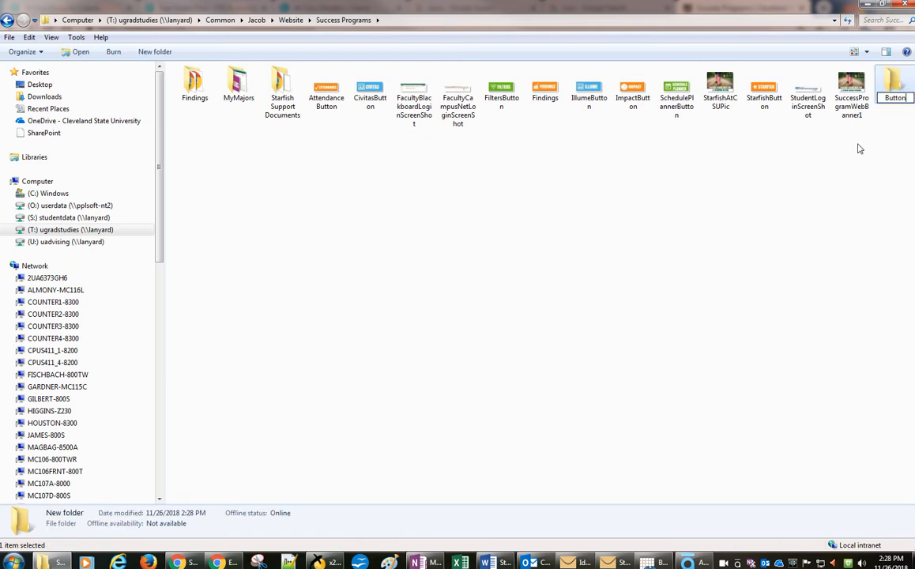
pyautogui.click(860, 149)
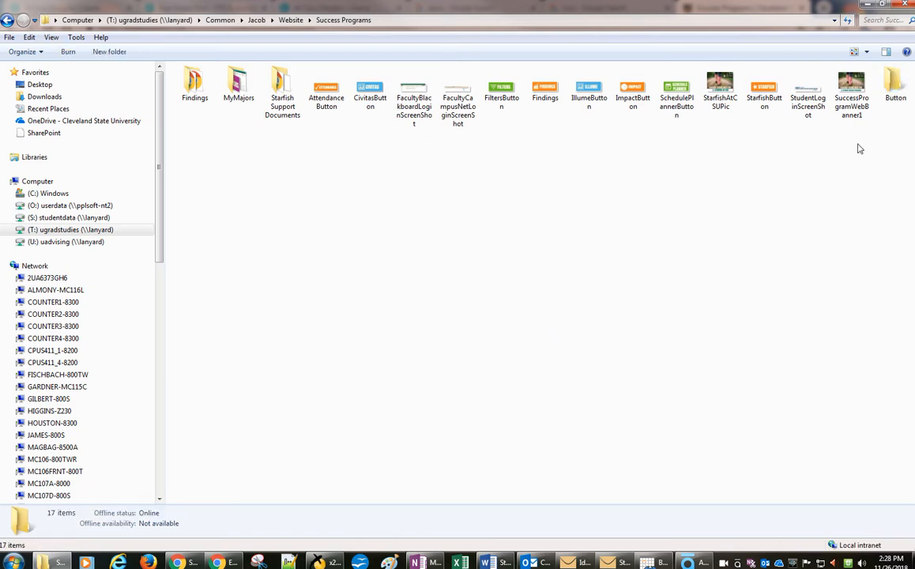
# Move the Starfish, SchedulePlanner, Impact, Illume, Findings, Filters, Civitas and Attendance button images into the Button folder
pyautogui.moveTo(763, 169); pyautogui.dragTo(737, 157)
pyautogui.click(763, 103)
pyautogui.keyDown('shift'); pyautogui.click(677, 107); pyautogui.keyUp('shift')
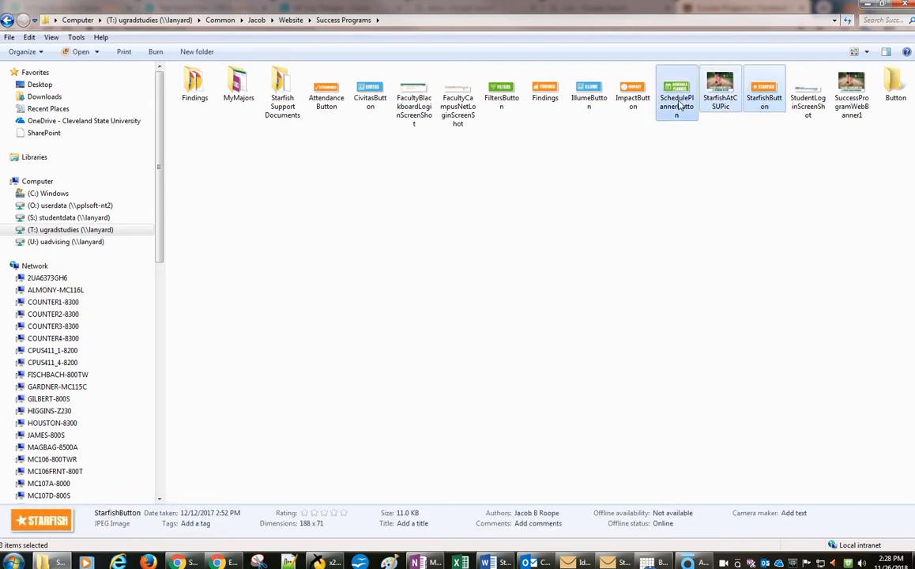
pyautogui.click(728, 101)
pyautogui.click(752, 103)
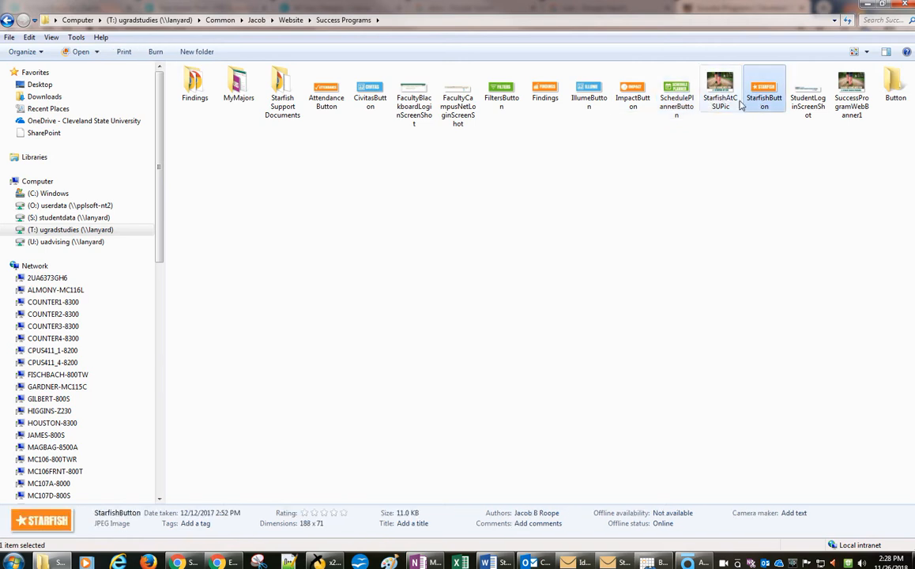
pyautogui.keyDown('ctrl'); pyautogui.click(672, 101); pyautogui.keyUp('ctrl')
pyautogui.keyDown('ctrl'); pyautogui.click(633, 96); pyautogui.keyUp('ctrl')
pyautogui.keyDown('ctrl'); pyautogui.click(589, 96); pyautogui.keyUp('ctrl')
pyautogui.keyDown('ctrl'); pyautogui.click(545, 97); pyautogui.keyUp('ctrl')
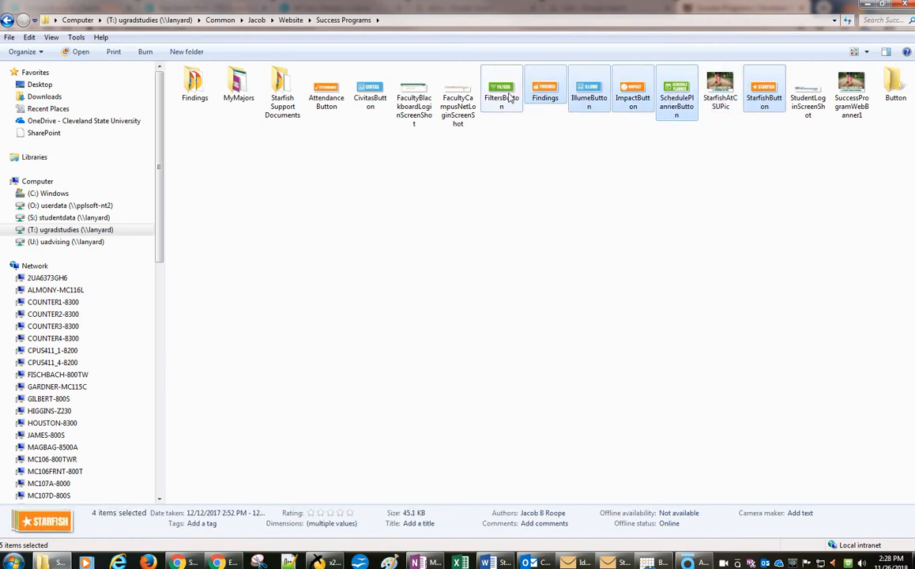
pyautogui.keyDown('ctrl'); pyautogui.click(502, 97); pyautogui.keyUp('ctrl')
pyautogui.keyDown('ctrl'); pyautogui.click(369, 96); pyautogui.keyUp('ctrl')
pyautogui.keyDown('ctrl'); pyautogui.click(326, 96); pyautogui.keyUp('ctrl')
pyautogui.moveTo(561, 109); pyautogui.dragTo(895, 85)
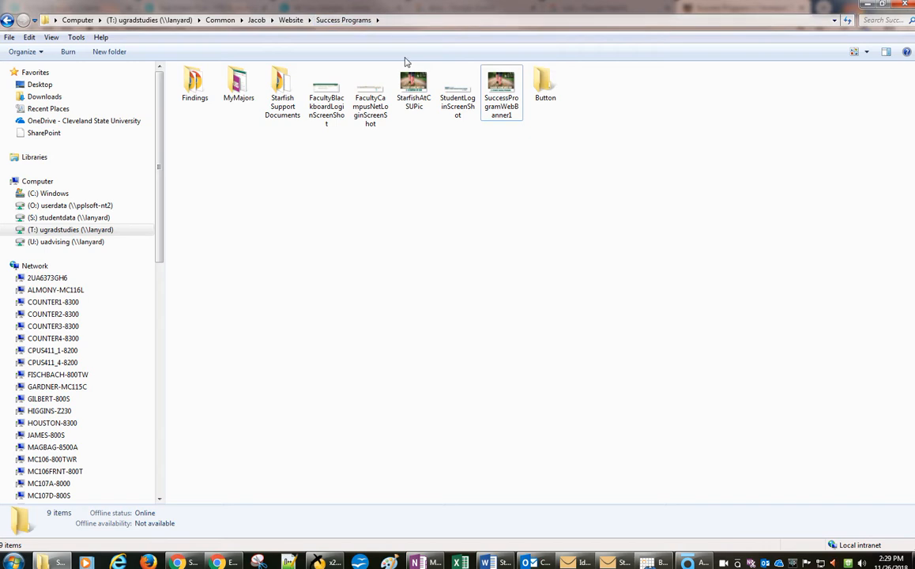
# Switch to Canva in the browser, reload the designs page and open the General Website Buttons design
pyautogui.click(865, 6)
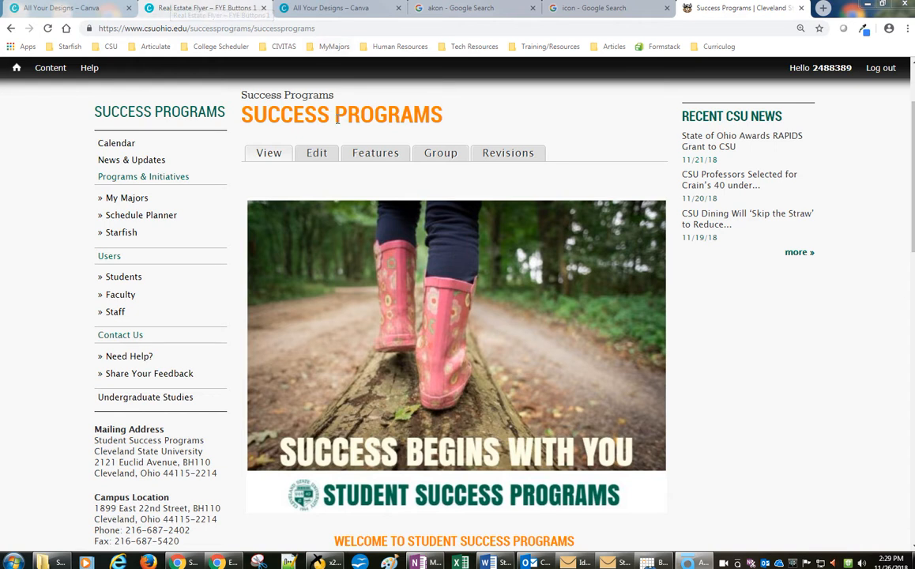
pyautogui.click(97, 12)
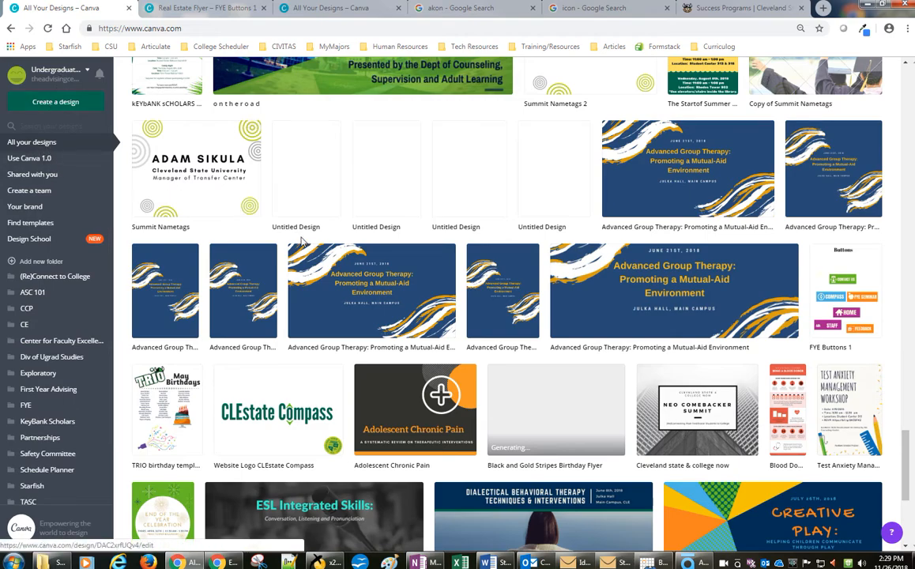
pyautogui.scroll(10, 271, 249)
pyautogui.scroll(15, 271, 249)
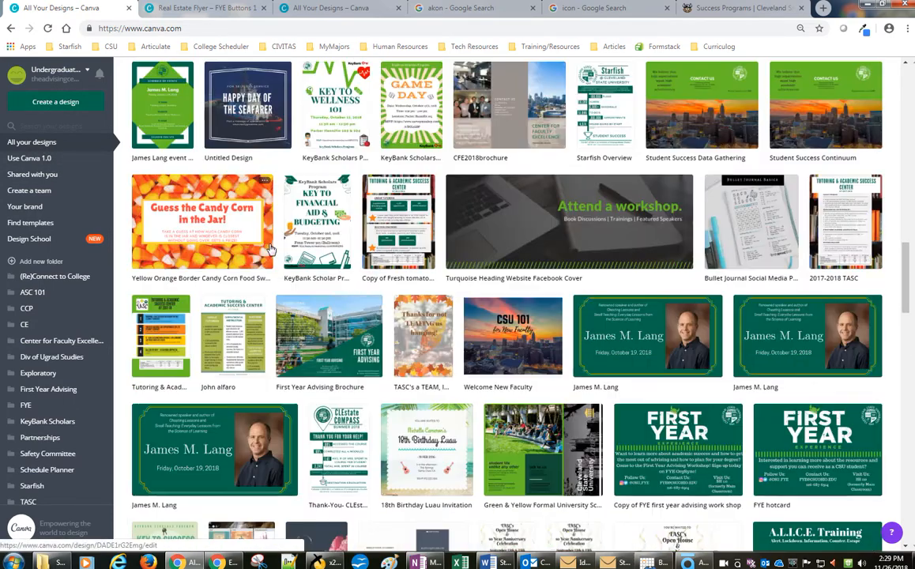
pyautogui.scroll(1, 271, 249)
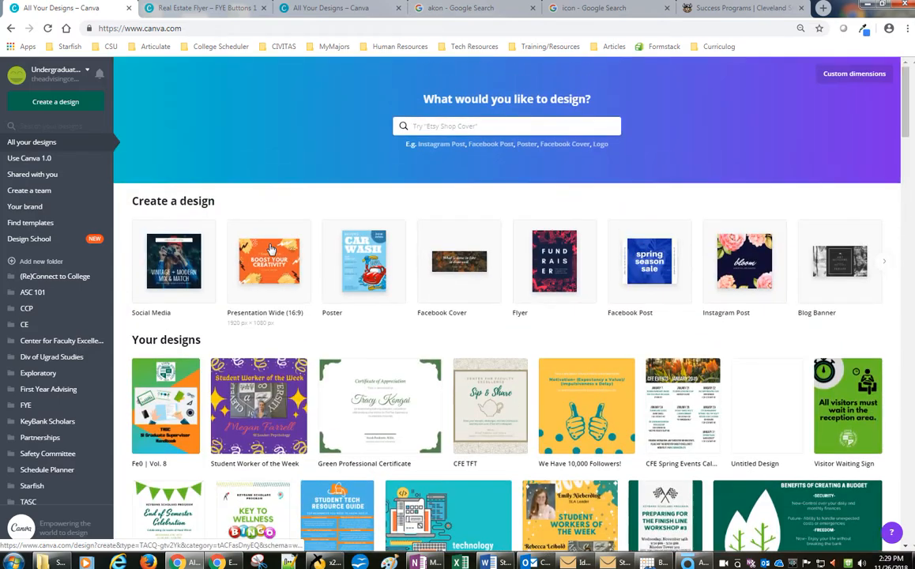
pyautogui.scroll(-3, 271, 249)
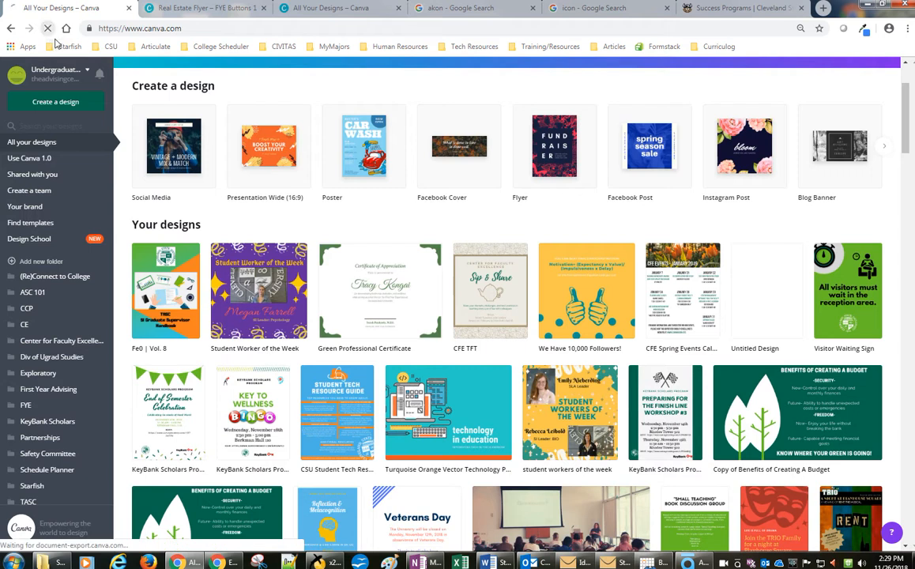
pyautogui.click(47, 28)
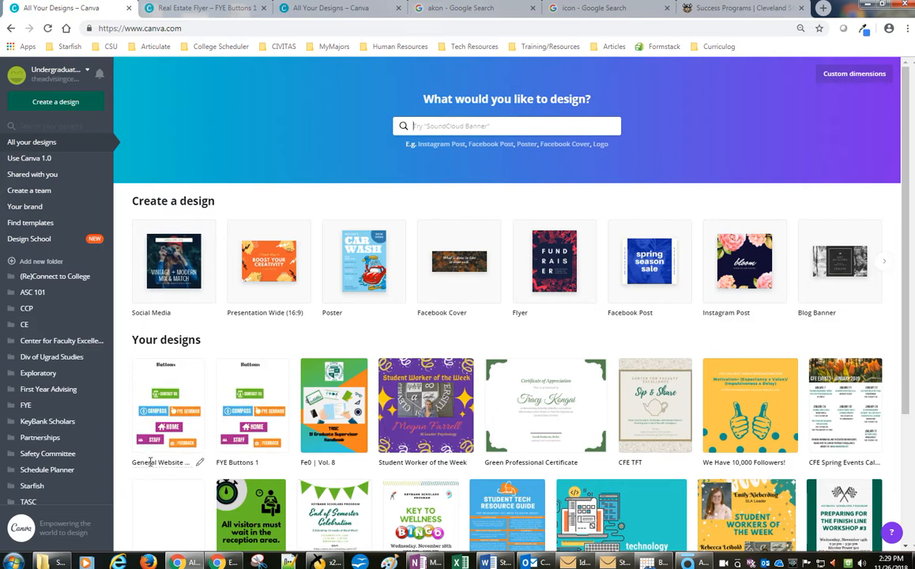
pyautogui.click(177, 395)
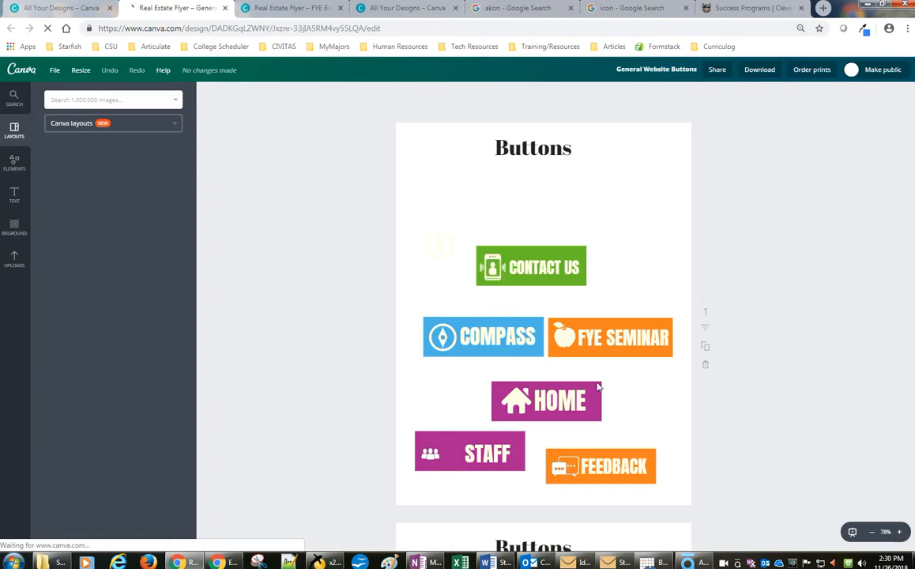
# Look through the pages of the General Website Buttons design and make a copy of it
pyautogui.scroll(-3, 512, 406)
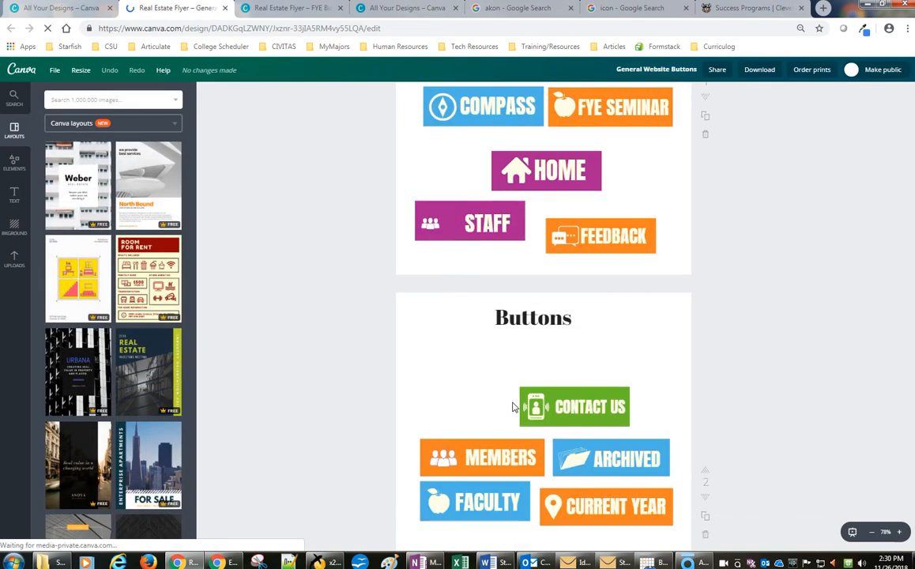
pyautogui.scroll(-3, 512, 407)
pyautogui.scroll(-3, 510, 399)
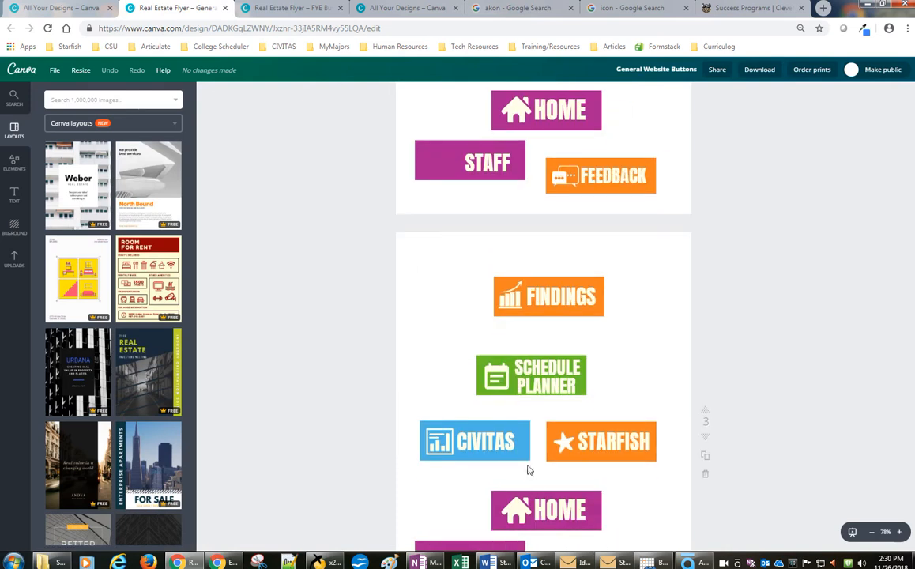
pyautogui.scroll(7, 545, 482)
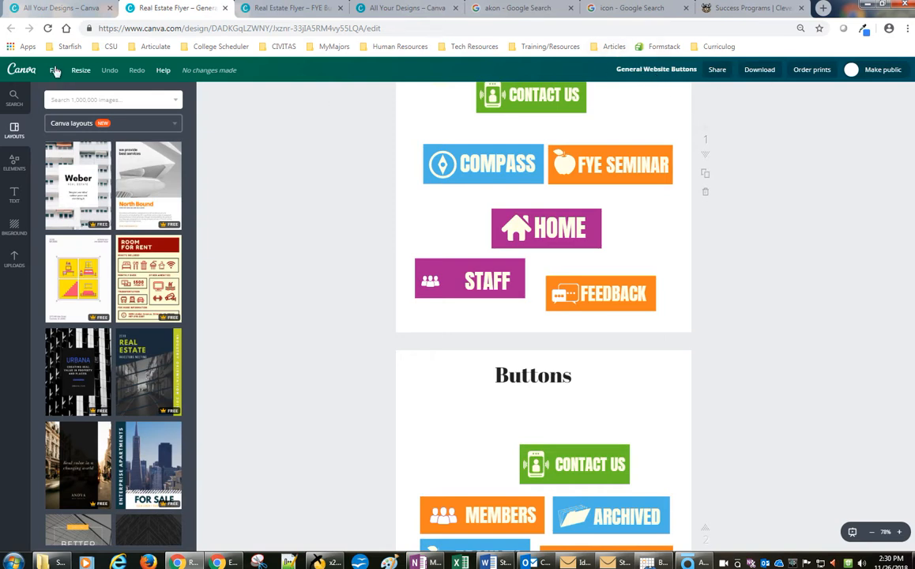
pyautogui.click(55, 70)
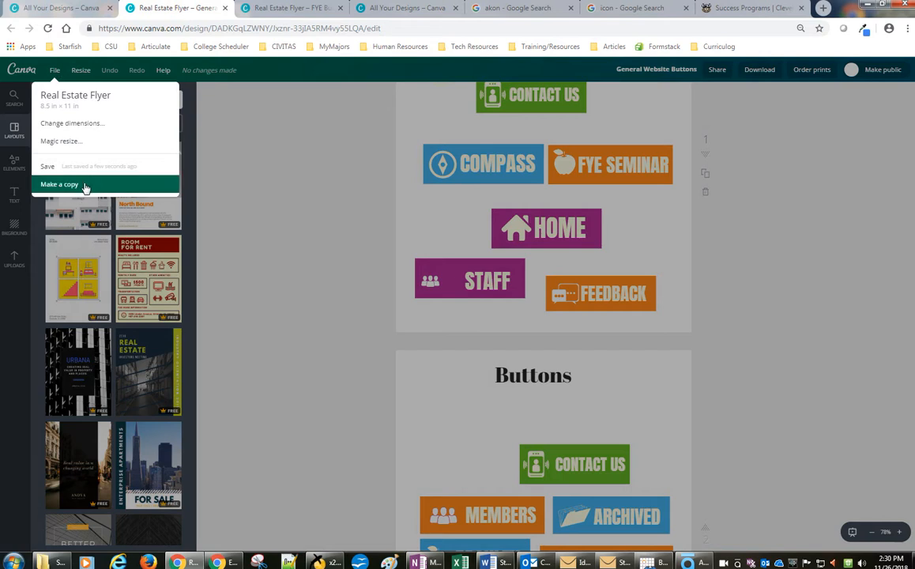
pyautogui.click(86, 187)
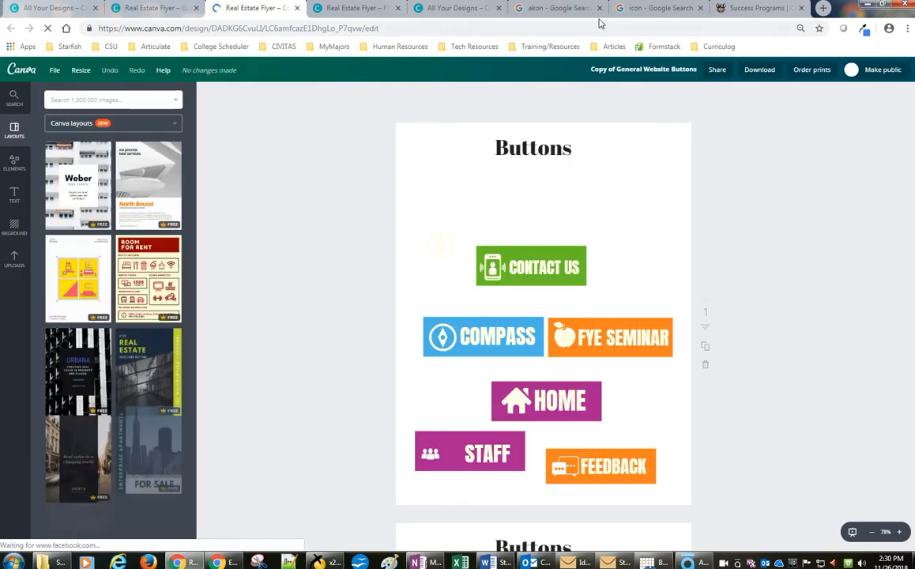
# Rename the copied design as Student Success Website Buttons
pyautogui.click(620, 74)
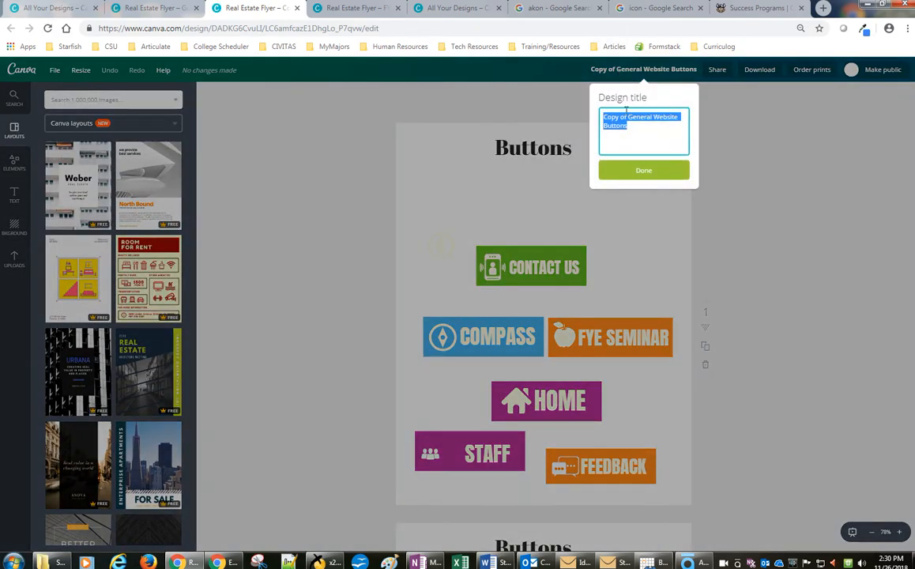
pyautogui.click(630, 121)
pyautogui.moveTo(629, 119); pyautogui.dragTo(565, 109)
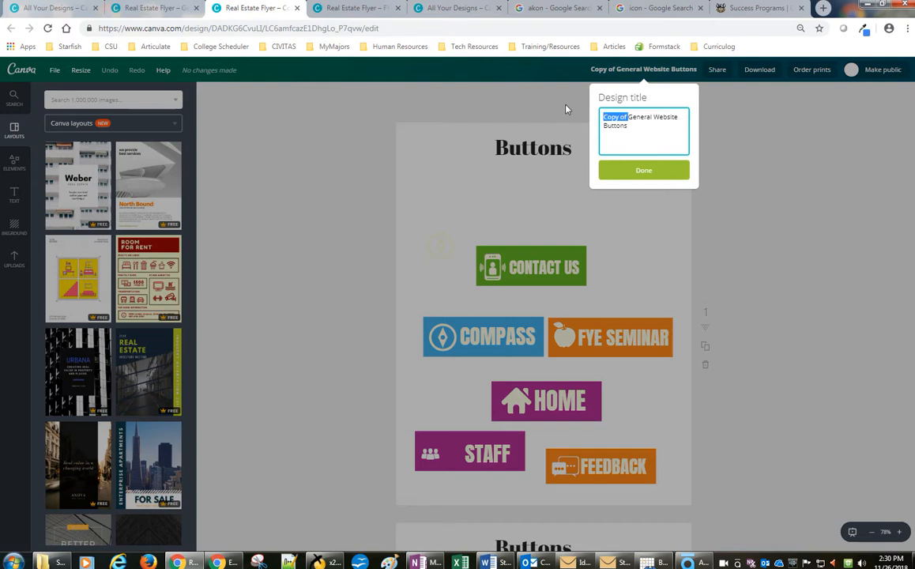
pyautogui.write('Student Success')
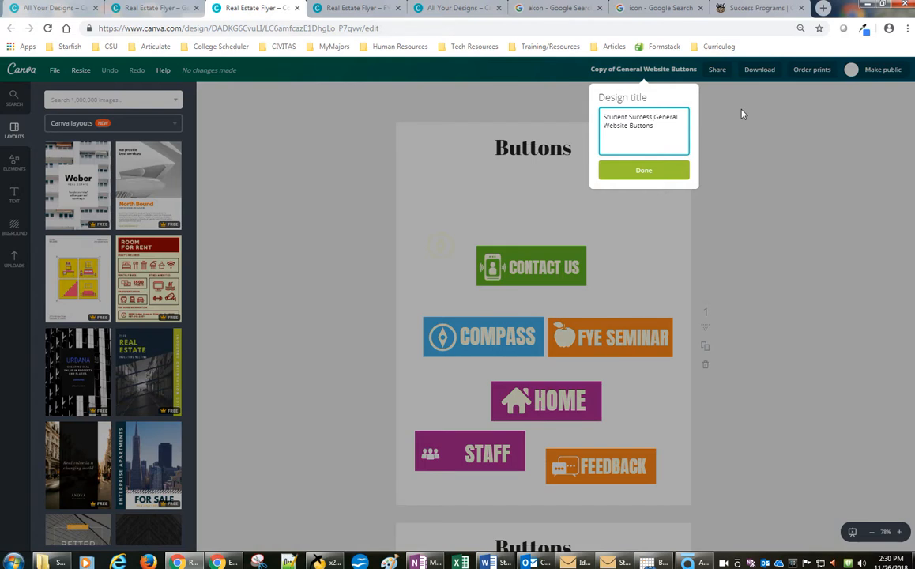
pyautogui.press('Right')
pyautogui.press('Right')
pyautogui.press('Right')
pyautogui.press('Right')
pyautogui.press('Right')
pyautogui.press('Right')
pyautogui.press('Right')
pyautogui.press('BackSpace')
pyautogui.press('BackSpace')
pyautogui.press('BackSpace')
pyautogui.press('BackSpace')
pyautogui.press('BackSpace')
pyautogui.press('BackSpace')
pyautogui.press('BackSpace')
pyautogui.press('BackSpace')
pyautogui.click(633, 172)
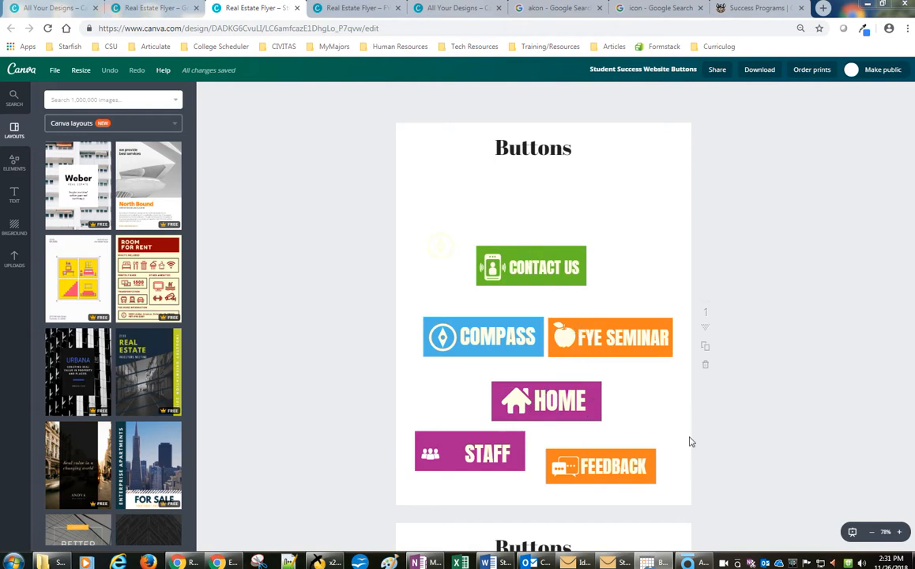
# Examine the colour palettes available for the background of the Contact Us button on the first page
pyautogui.click(518, 257)
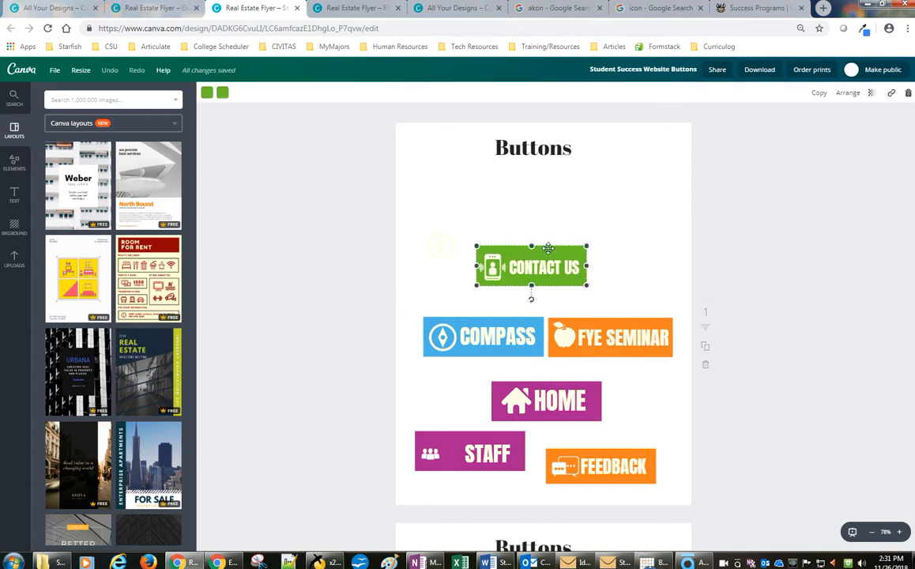
pyautogui.click(207, 94)
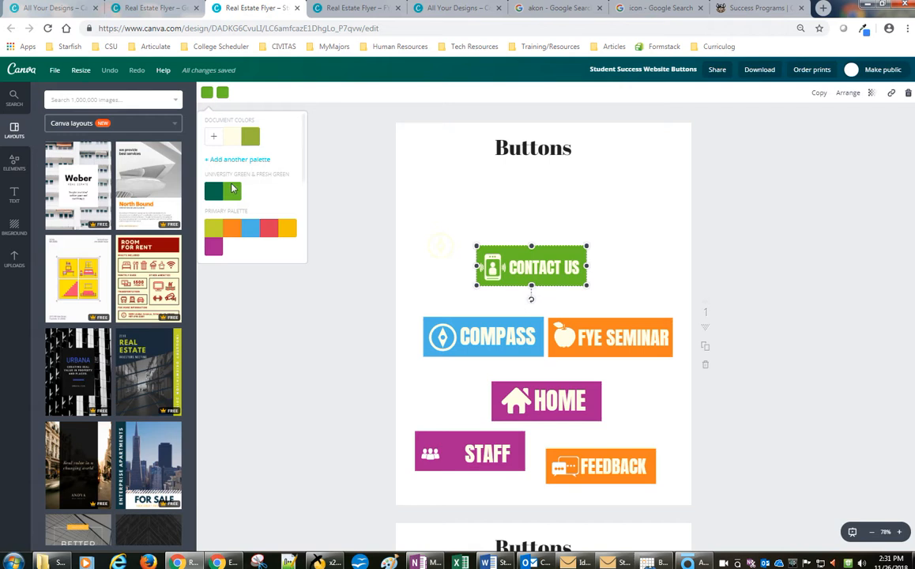
pyautogui.scroll(-3, 250, 190)
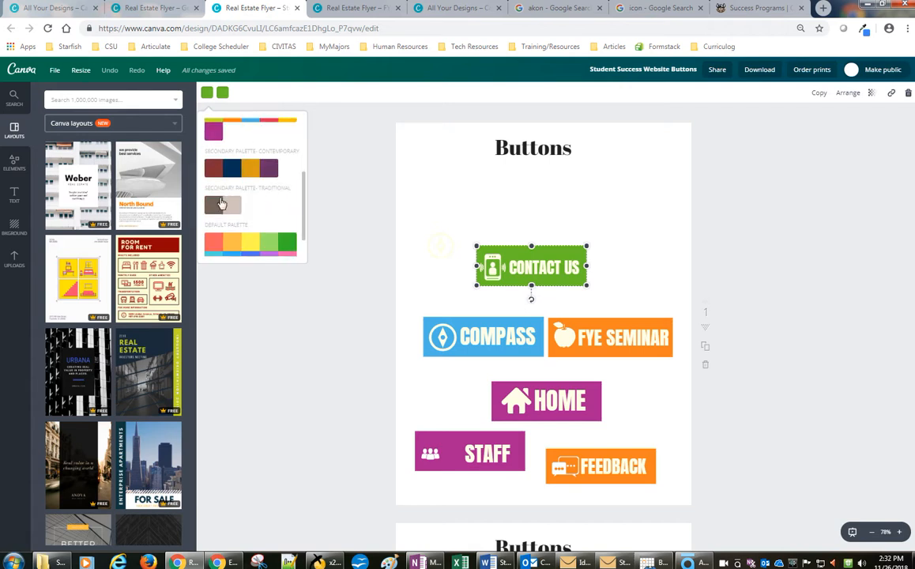
pyautogui.scroll(3, 231, 201)
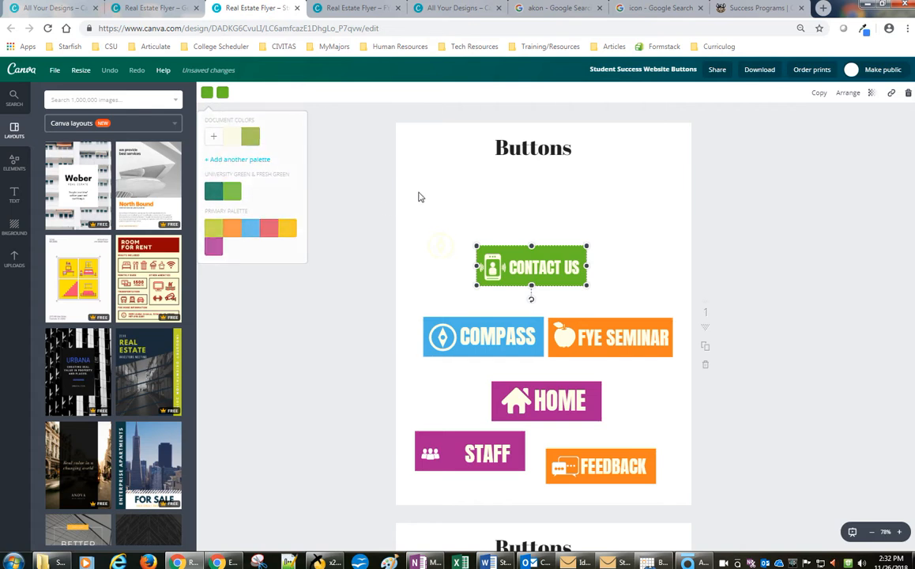
pyautogui.click(382, 180)
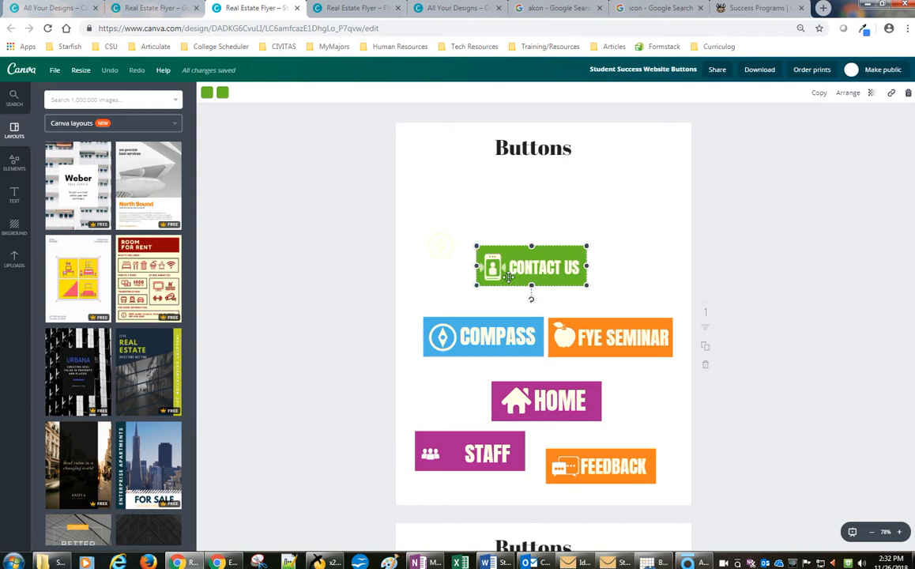
pyautogui.click(207, 94)
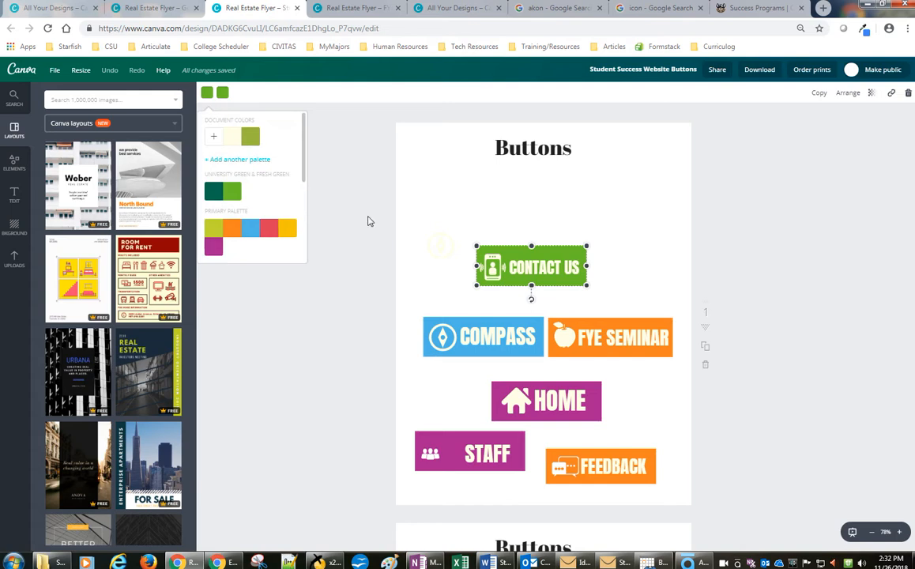
# Examine the Google image results for "icon" as examples of simple button icon styles
pyautogui.click(435, 211)
pyautogui.click(666, 270)
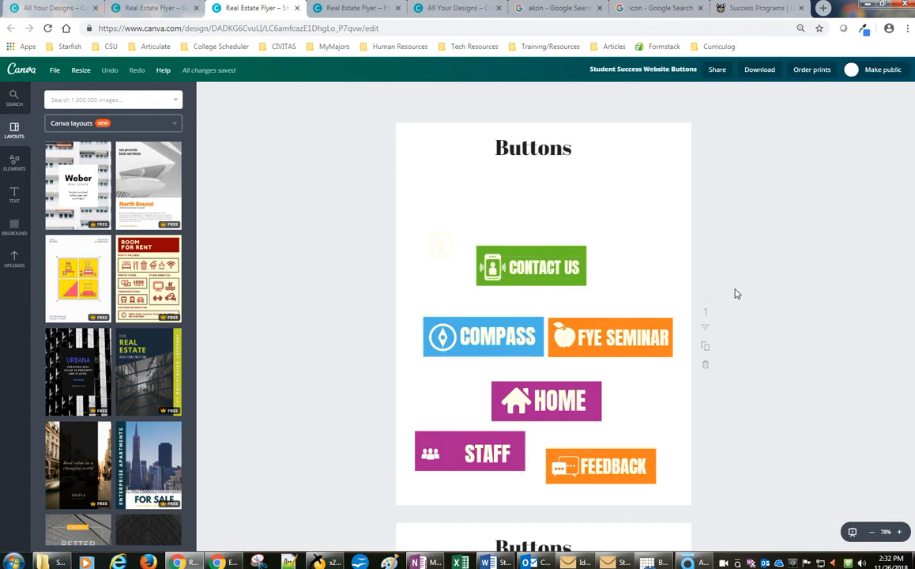
pyautogui.click(551, 11)
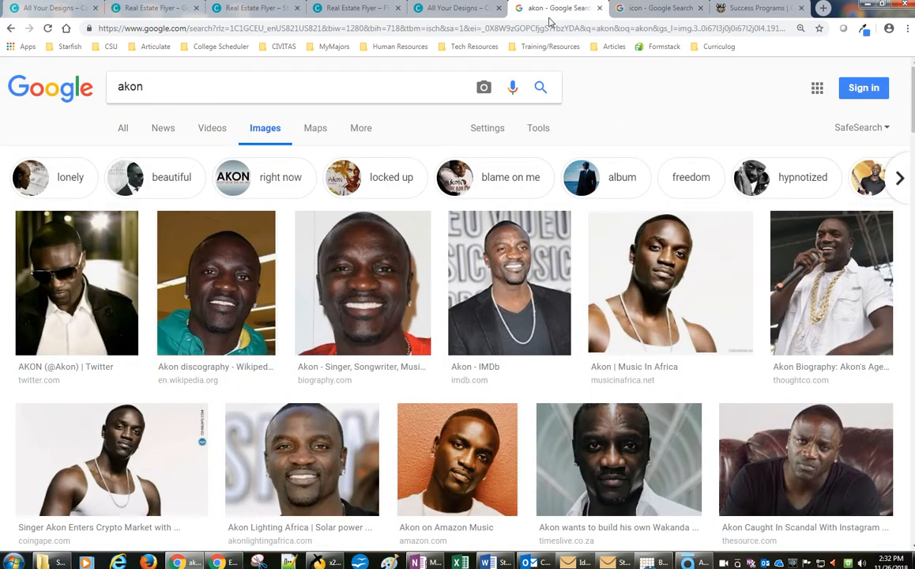
pyautogui.click(659, 9)
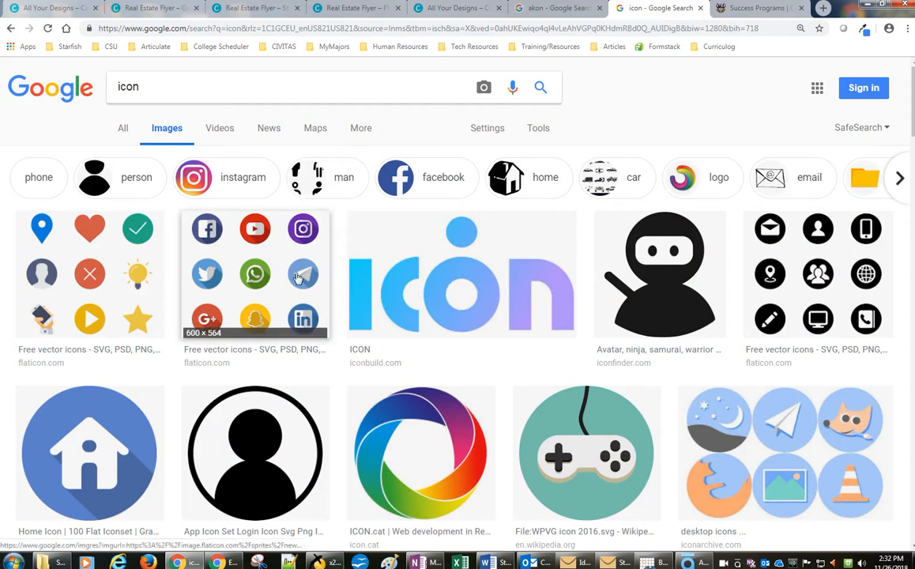
pyautogui.scroll(-2, 298, 277)
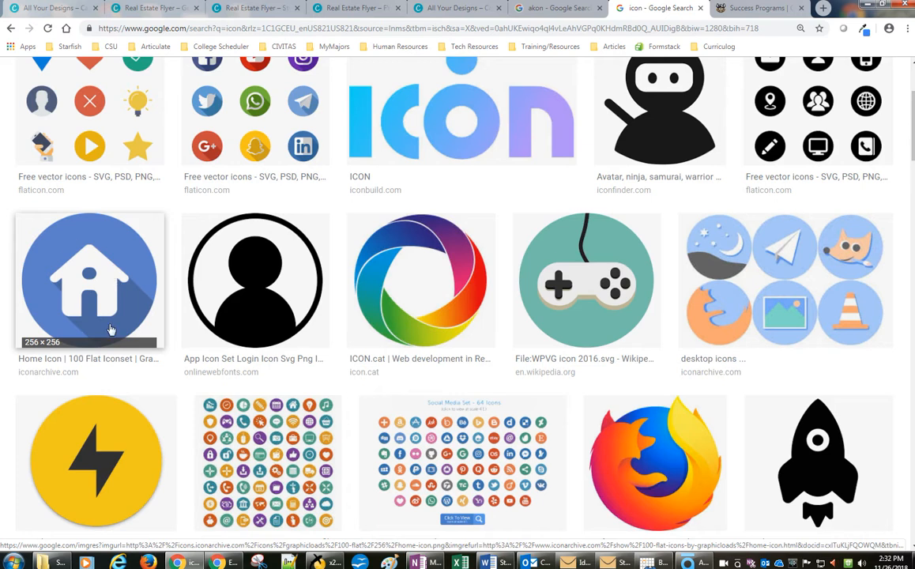
pyautogui.scroll(-3, 140, 289)
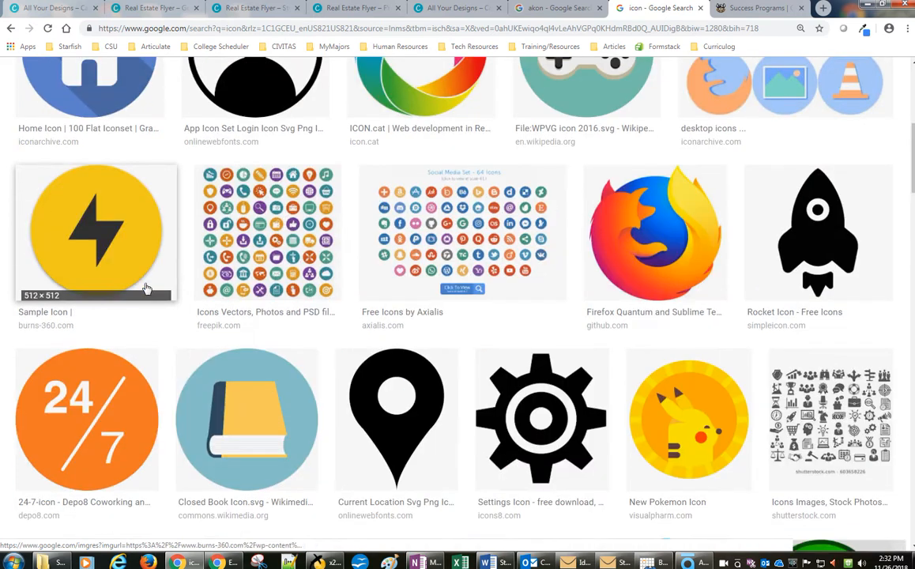
pyautogui.scroll(-2, 493, 301)
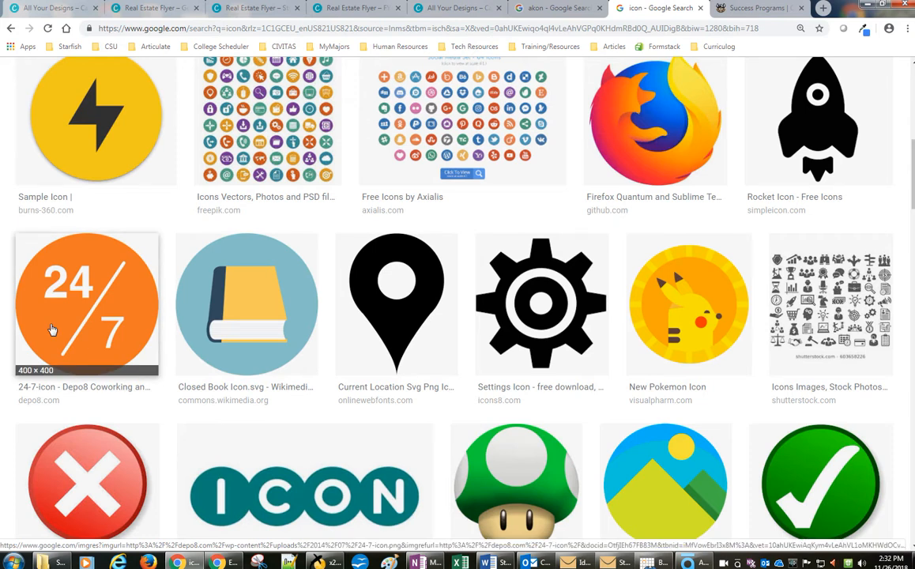
pyautogui.scroll(-2, 750, 413)
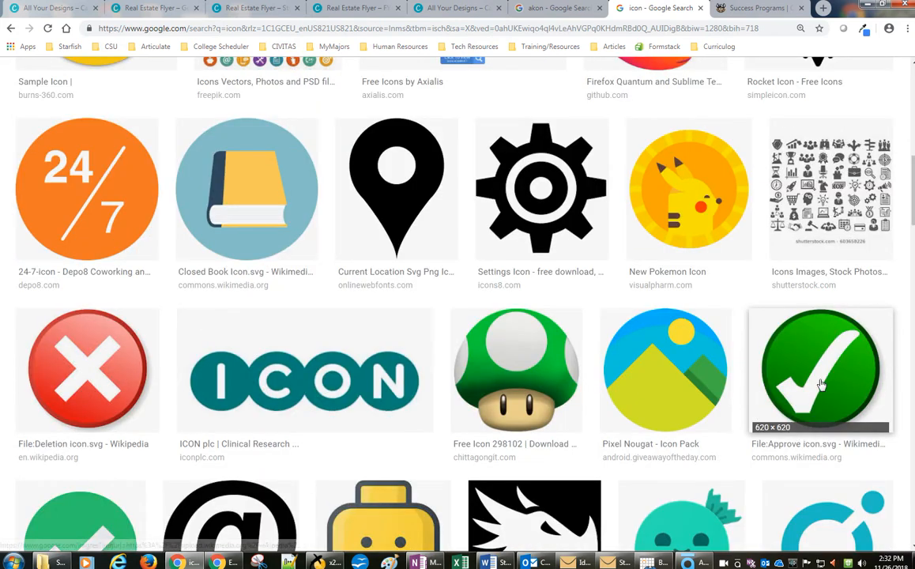
pyautogui.scroll(6, 821, 383)
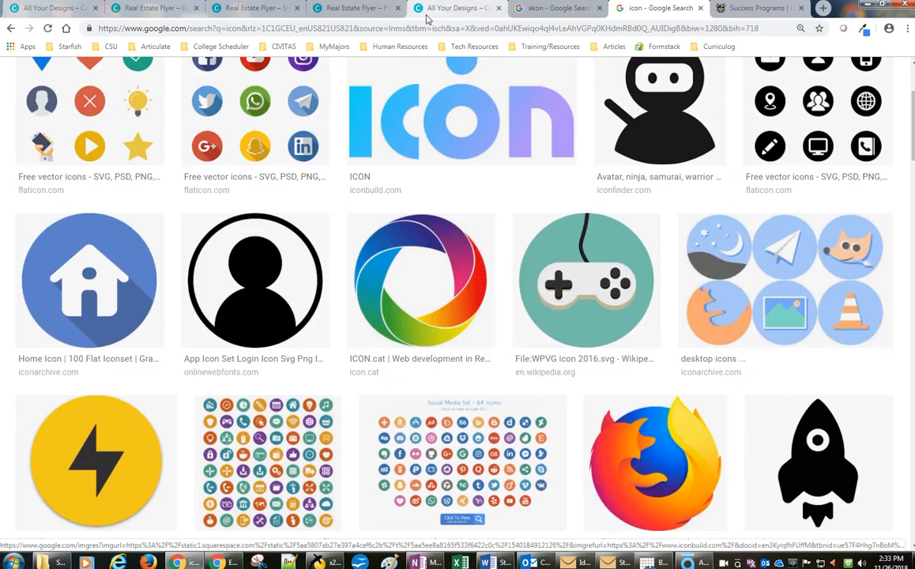
# Close the akon image search page and return to the Student Success Website Buttons design
pyautogui.click(599, 8)
pyautogui.click(162, 11)
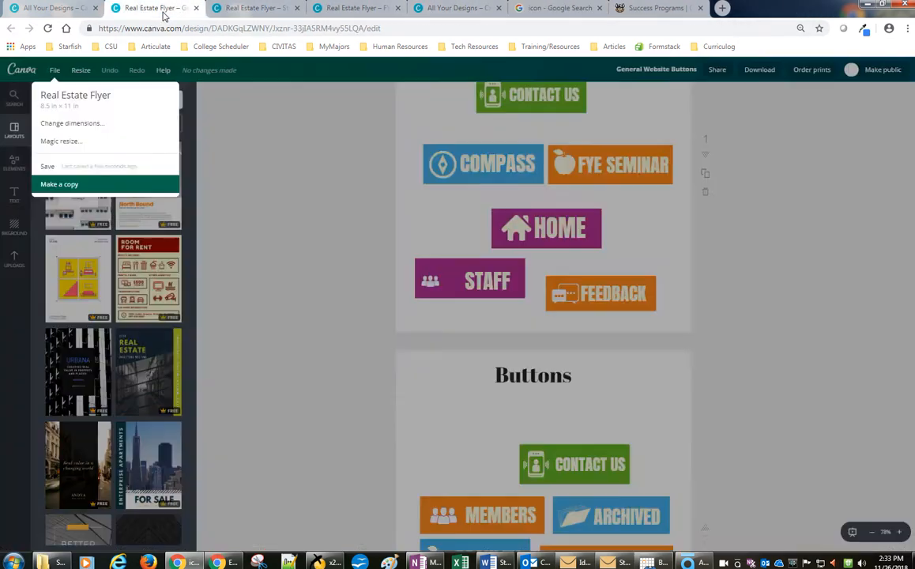
pyautogui.click(64, 9)
pyautogui.click(150, 9)
pyautogui.scroll(2, 624, 269)
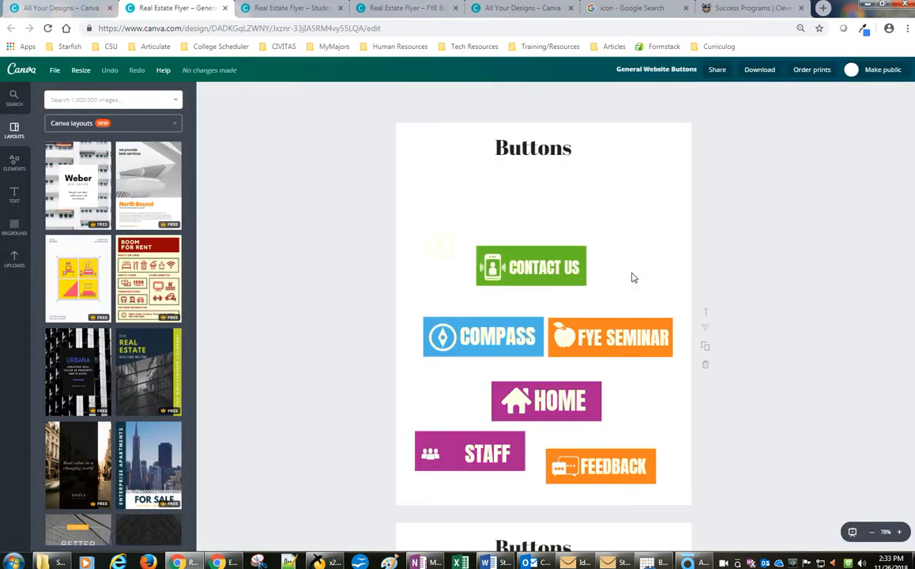
pyautogui.click(274, 7)
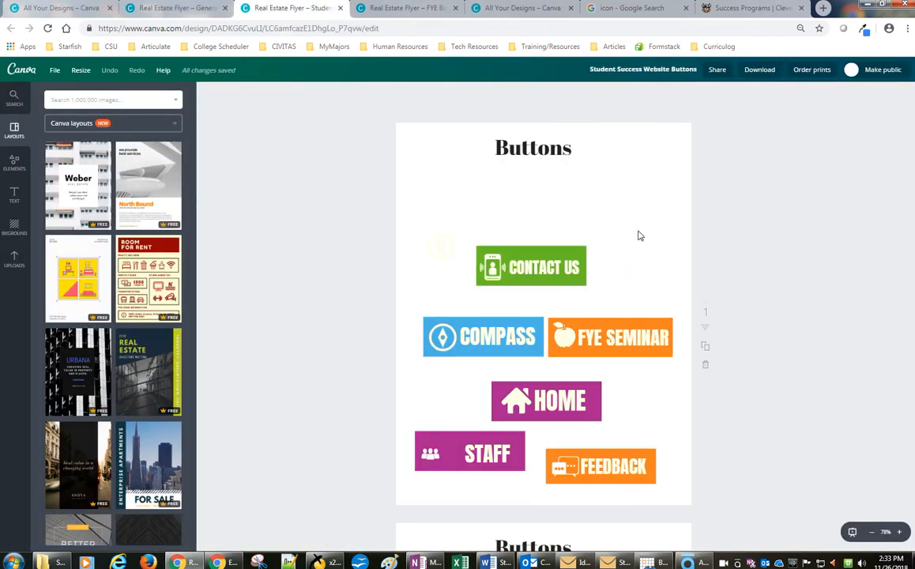
pyautogui.scroll(-2, 527, 259)
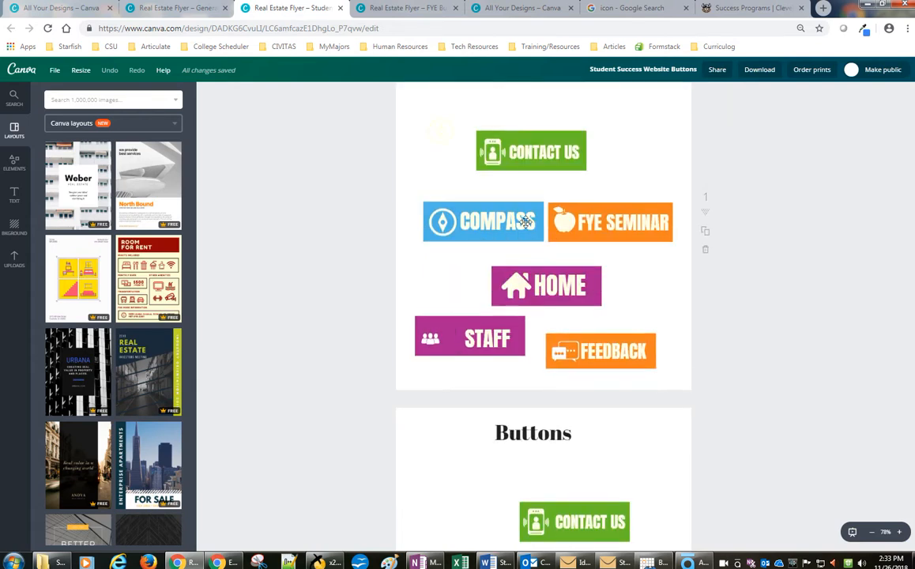
pyautogui.scroll(1, 508, 181)
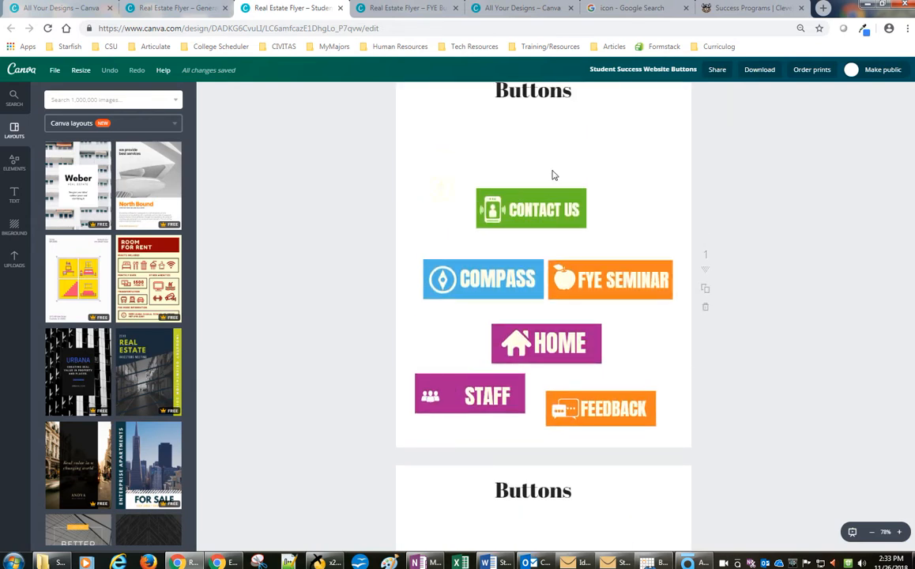
pyautogui.scroll(1, 537, 193)
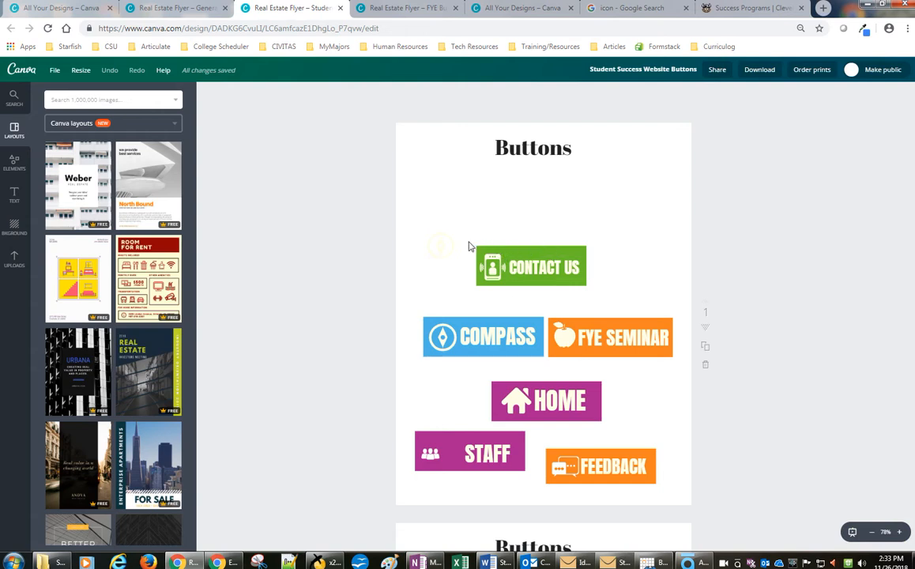
# Search the image library for "contact" and limit the results to free images
pyautogui.click(497, 254)
pyautogui.click(510, 234)
pyautogui.click(493, 266)
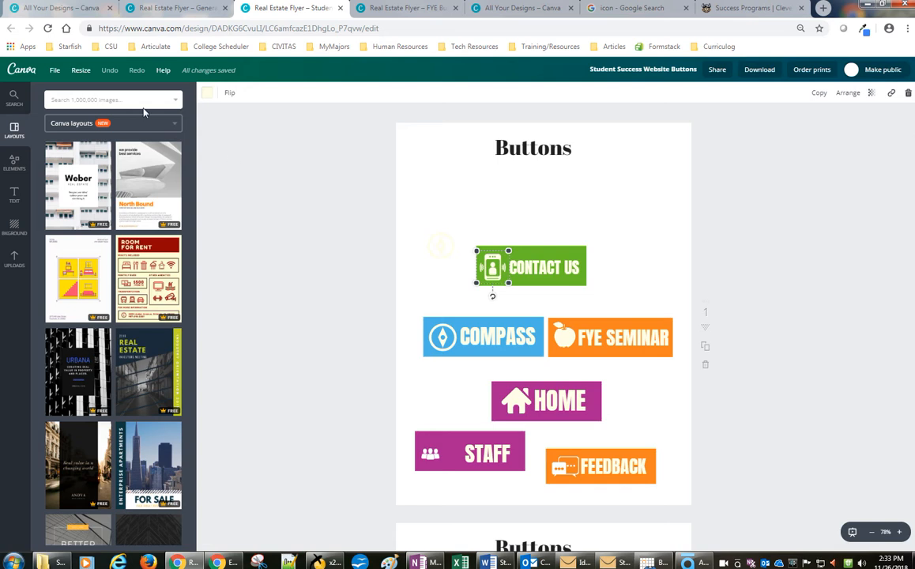
pyautogui.click(142, 97)
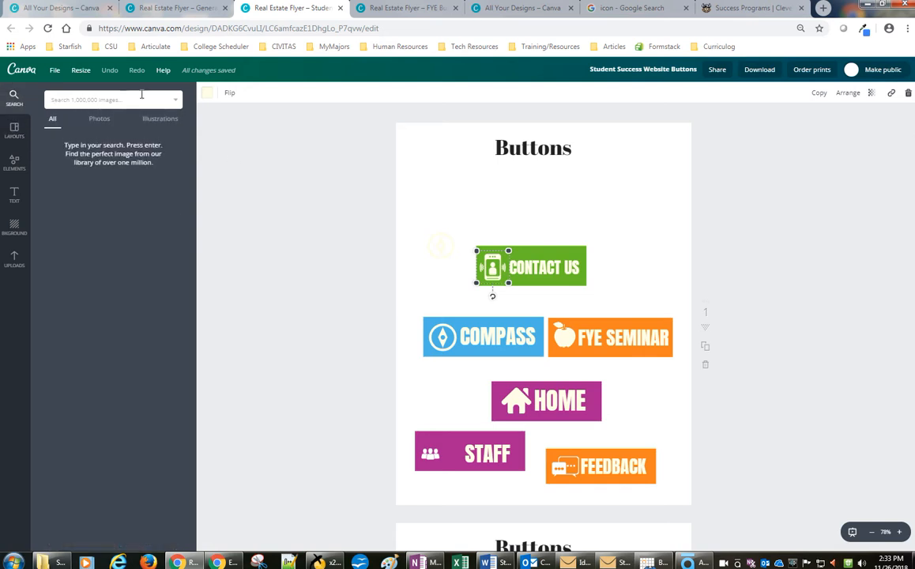
pyautogui.write('phon')
pyautogui.press('BackSpace')
pyautogui.write('contact')
pyautogui.press('Return')
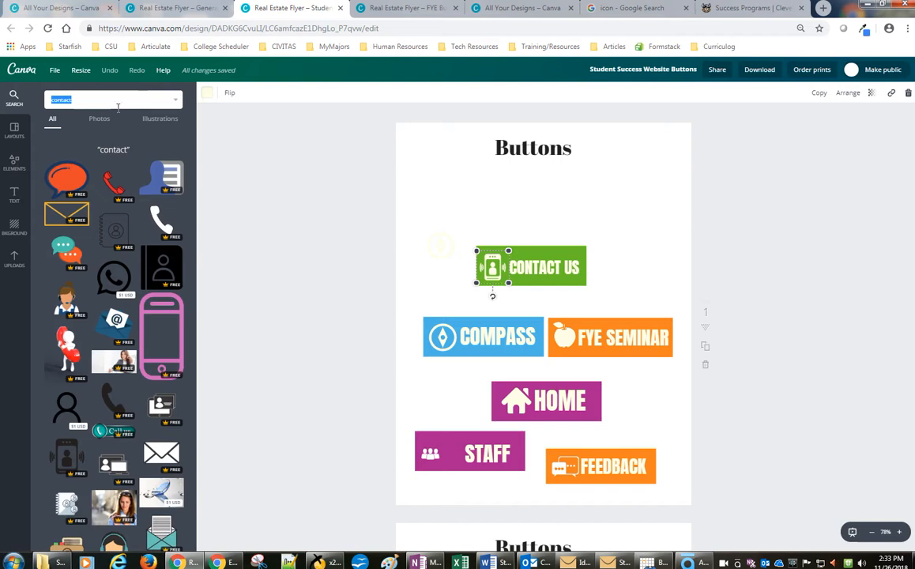
pyautogui.click(174, 99)
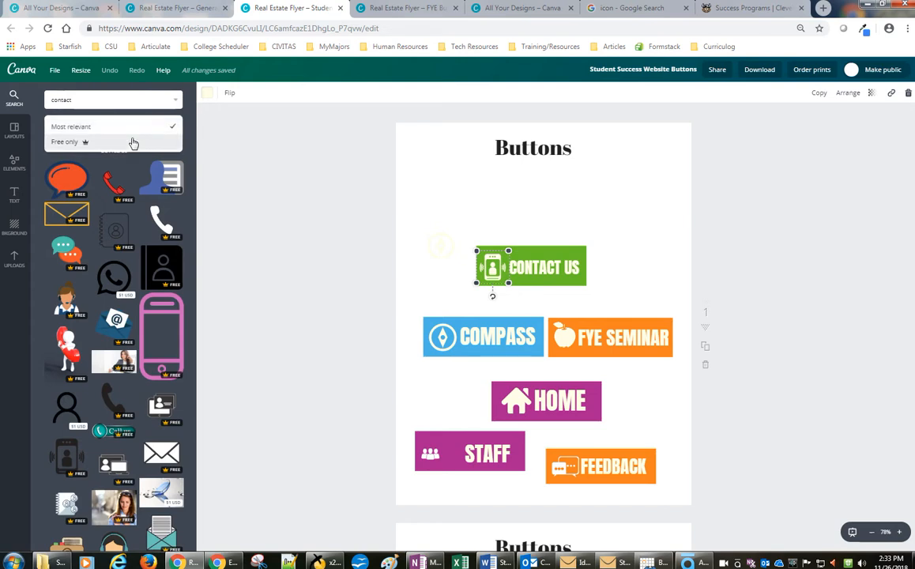
pyautogui.click(134, 144)
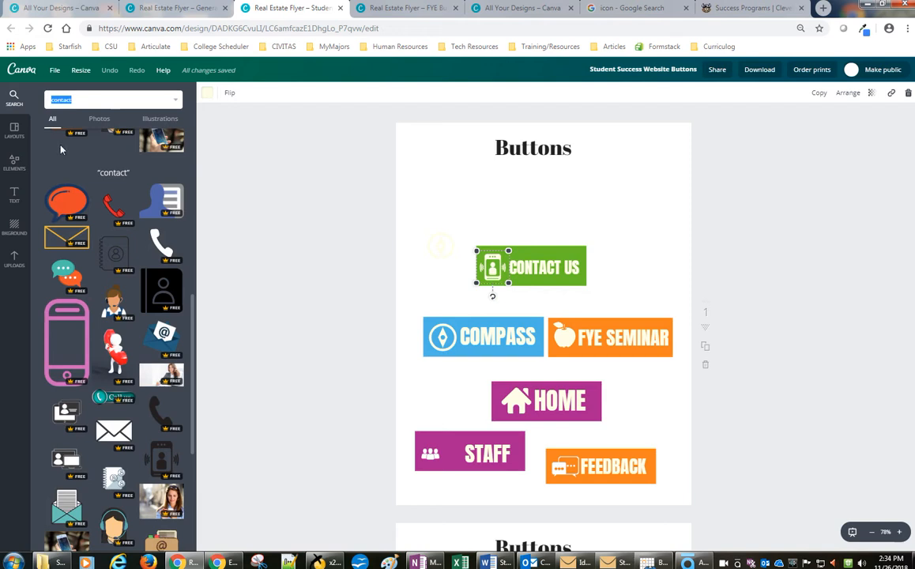
# Add the white telephone handset illustration with the black outline to the first page and select it
pyautogui.click(161, 241)
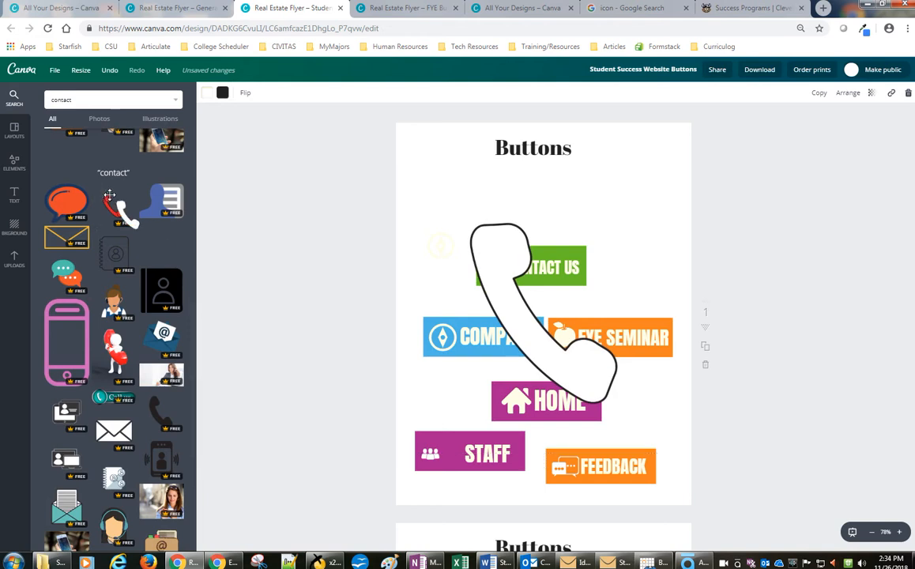
pyautogui.click(798, 252)
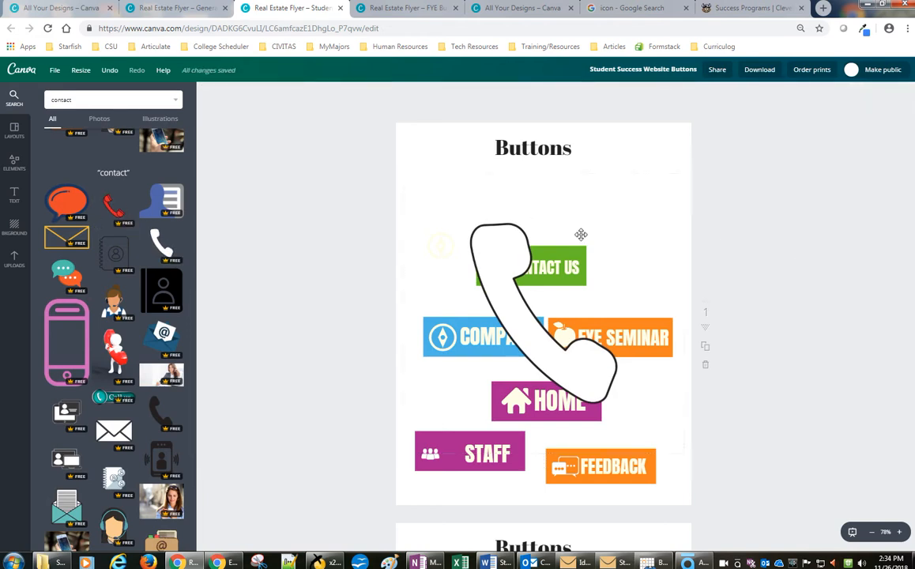
pyautogui.click(492, 245)
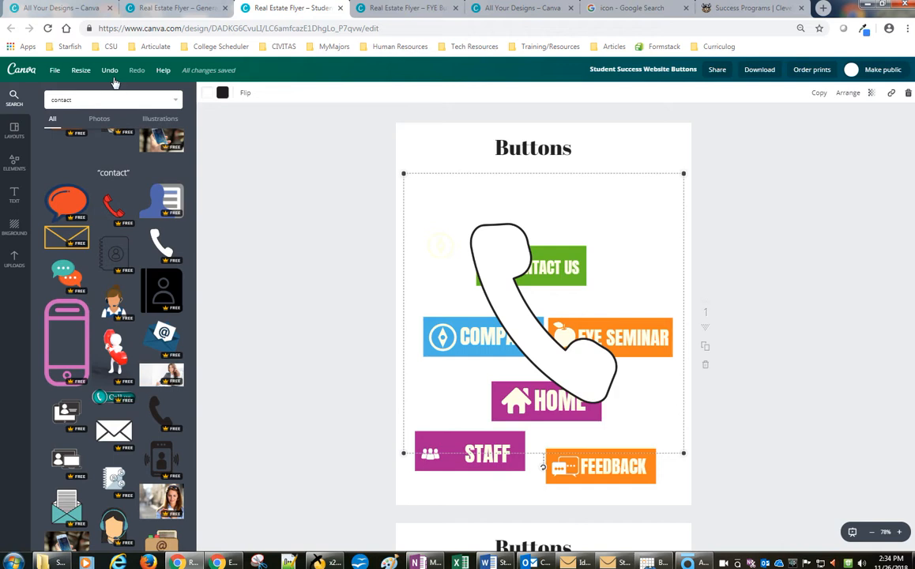
# Change the telephone handset's black outline to white from the default palette
pyautogui.click(223, 94)
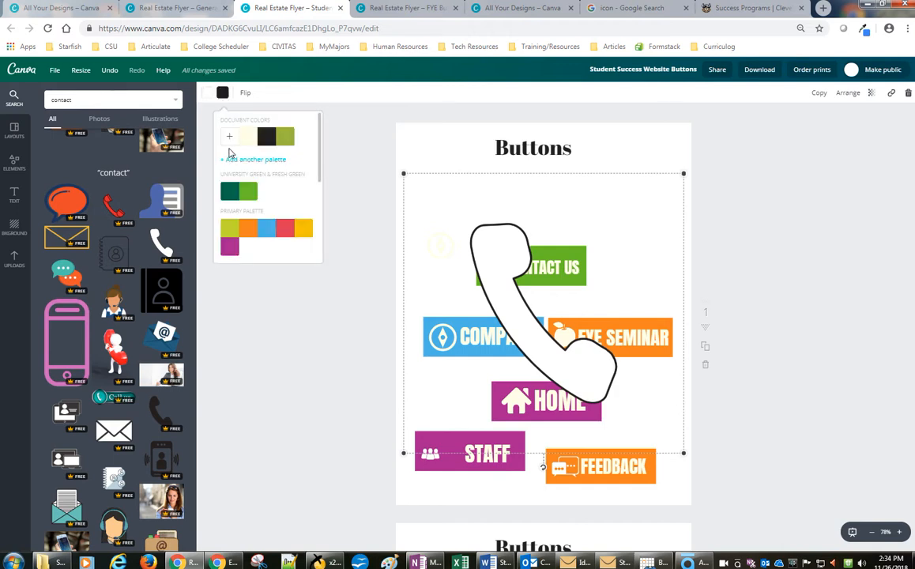
pyautogui.click(252, 146)
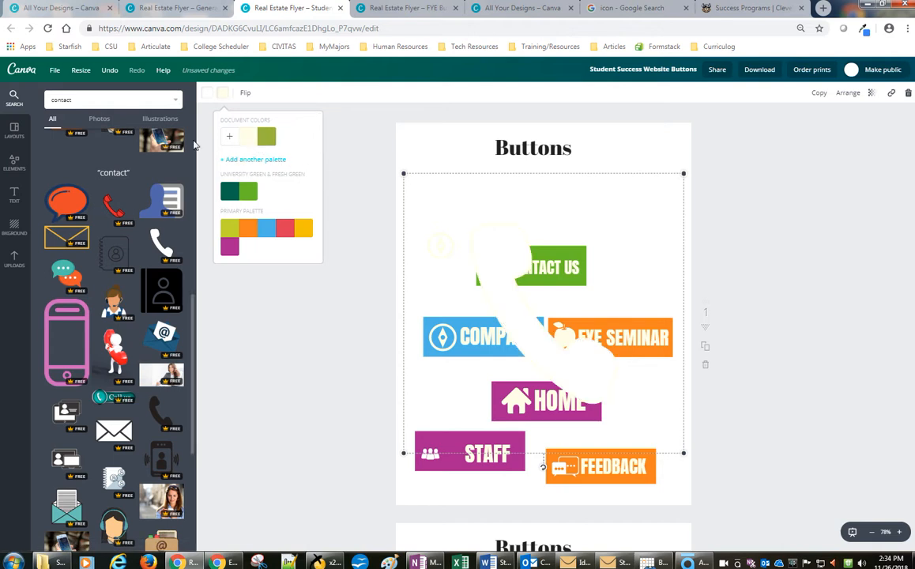
pyautogui.scroll(-3, 245, 159)
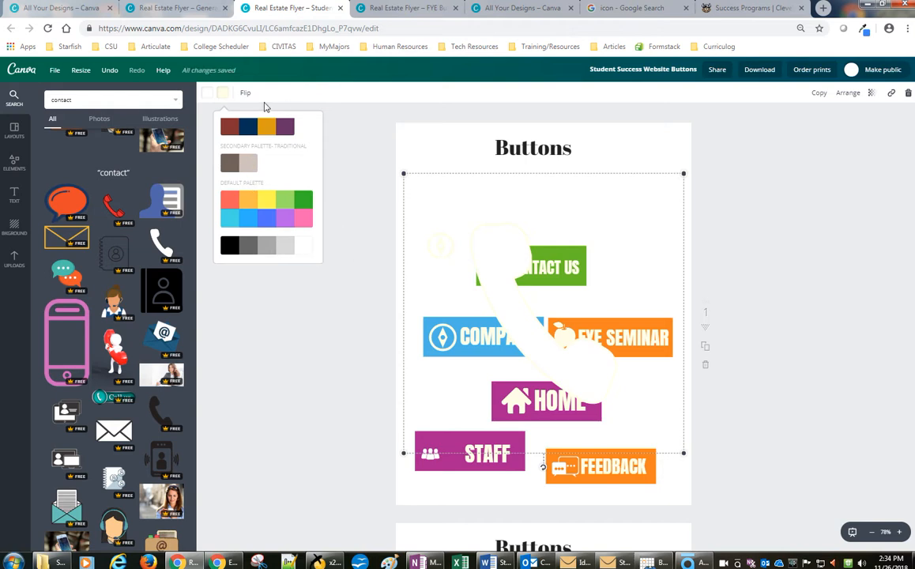
pyautogui.click(321, 224)
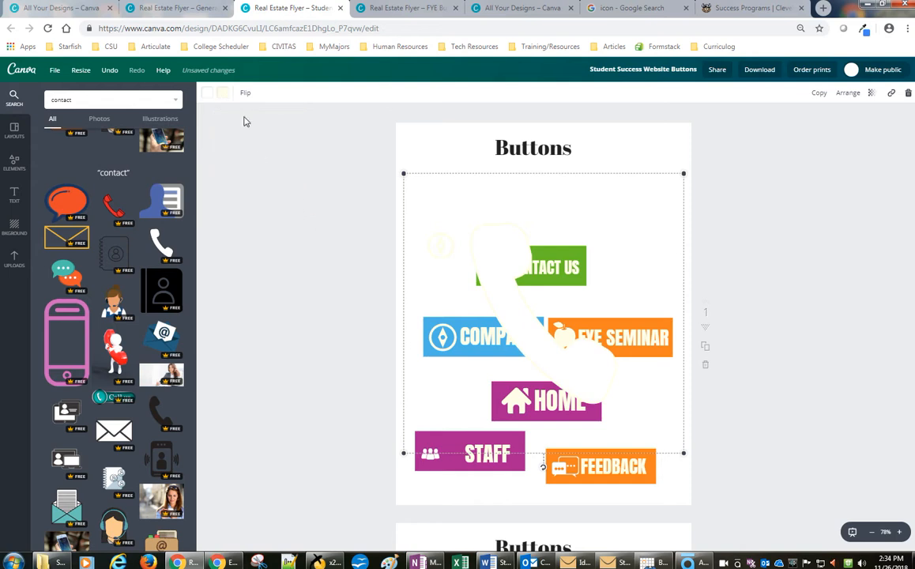
pyautogui.click(224, 93)
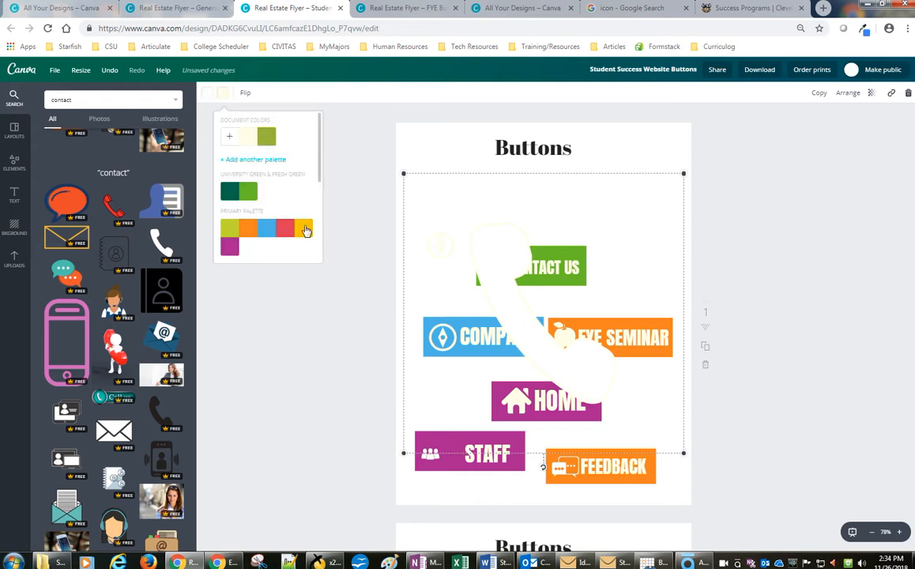
pyautogui.scroll(-5, 306, 230)
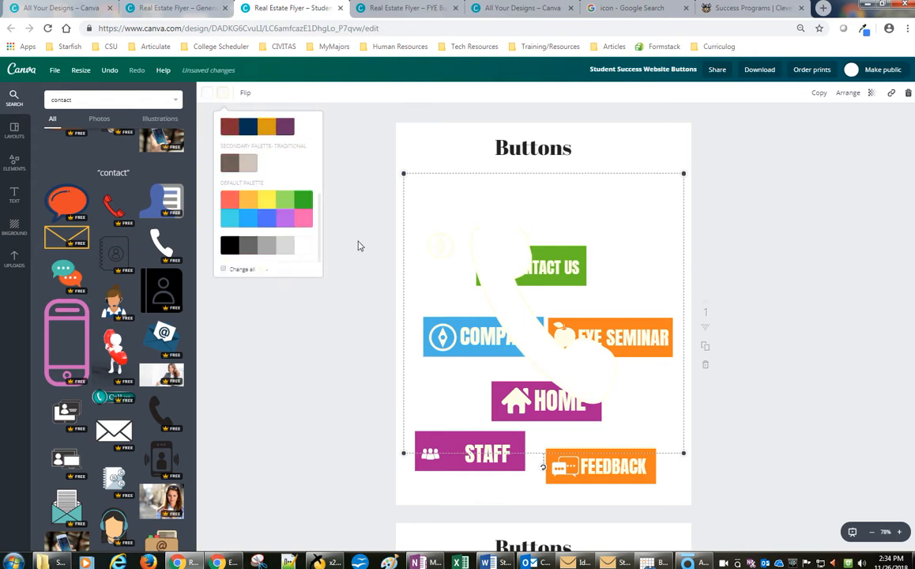
pyautogui.click(542, 276)
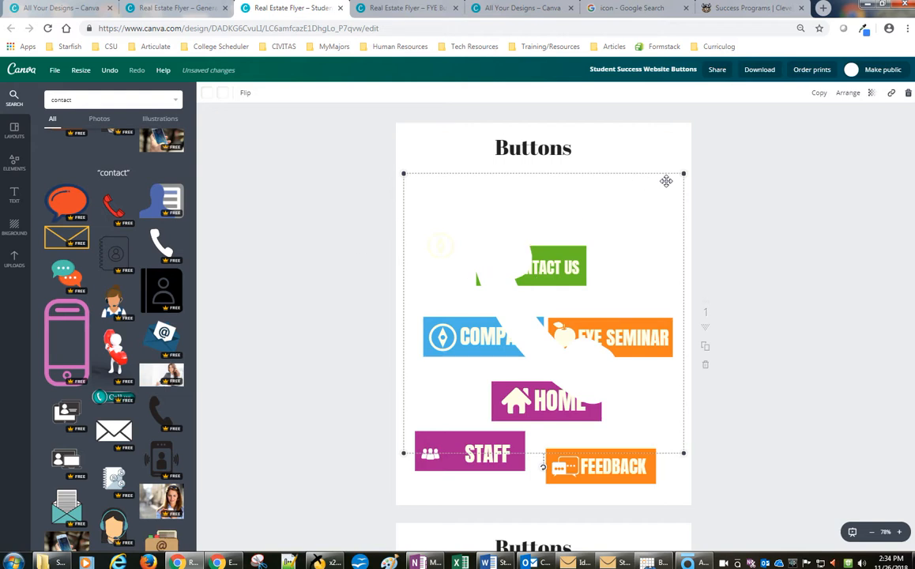
# Reduce the size of the white handset and move it away from the Contact Us button
pyautogui.moveTo(680, 178); pyautogui.dragTo(644, 214)
pyautogui.moveTo(590, 243); pyautogui.dragTo(530, 301)
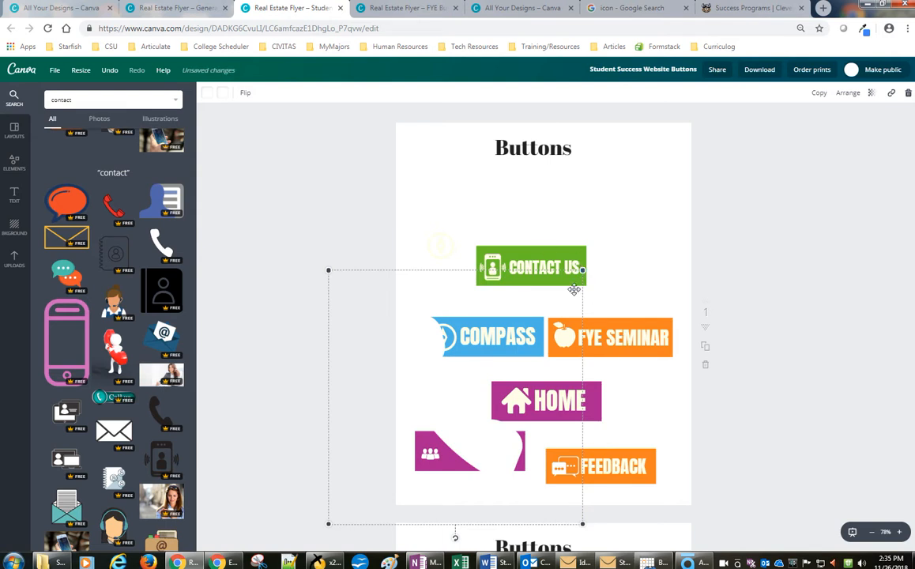
pyautogui.moveTo(583, 271); pyautogui.dragTo(586, 343)
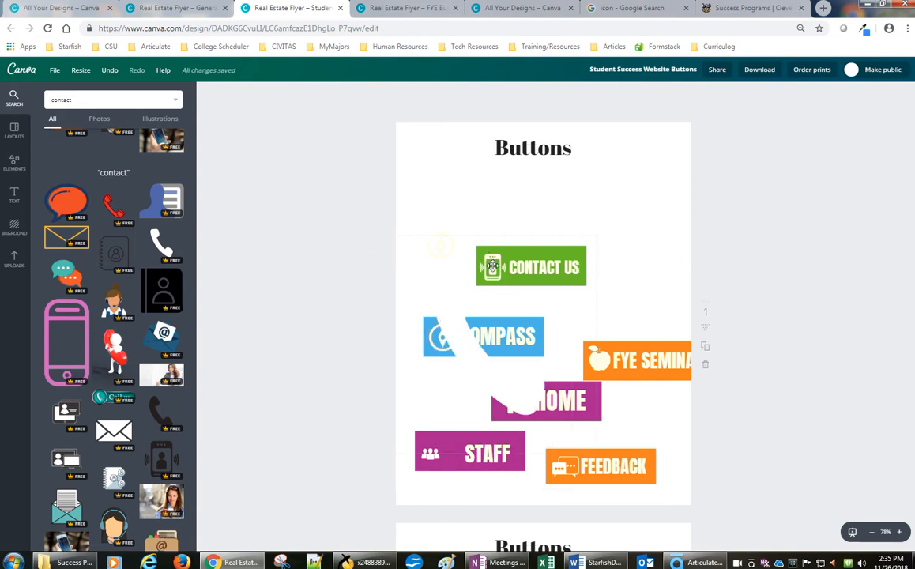
# Move the old mobile phone icon off the Contact Us button and onto the FYE Seminar button
pyautogui.click(443, 238)
pyautogui.moveTo(500, 270); pyautogui.dragTo(506, 332)
pyautogui.click(490, 271)
pyautogui.moveTo(490, 273); pyautogui.dragTo(627, 360)
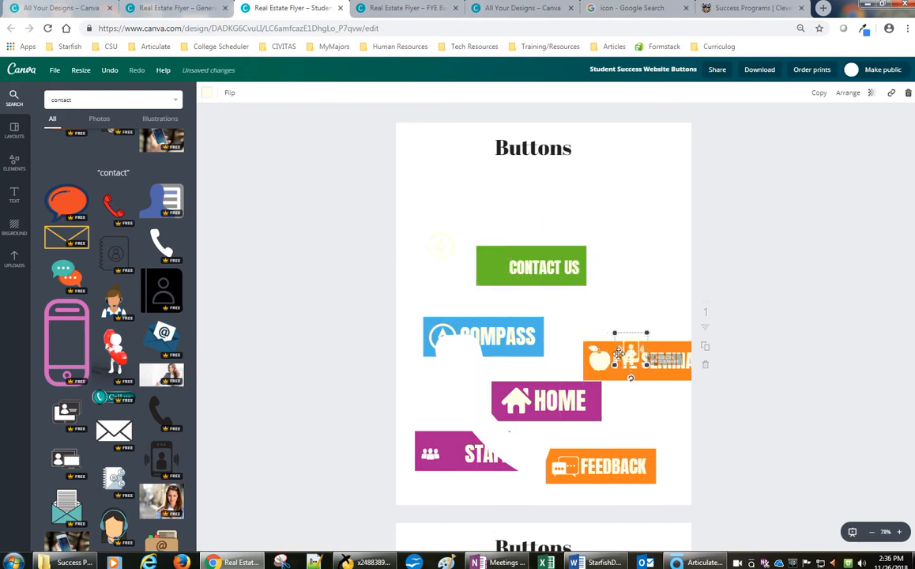
# Shrink the white handset to fit the Contact Us button, place it before the text and rotate it nearly upright
pyautogui.moveTo(459, 355); pyautogui.dragTo(492, 196)
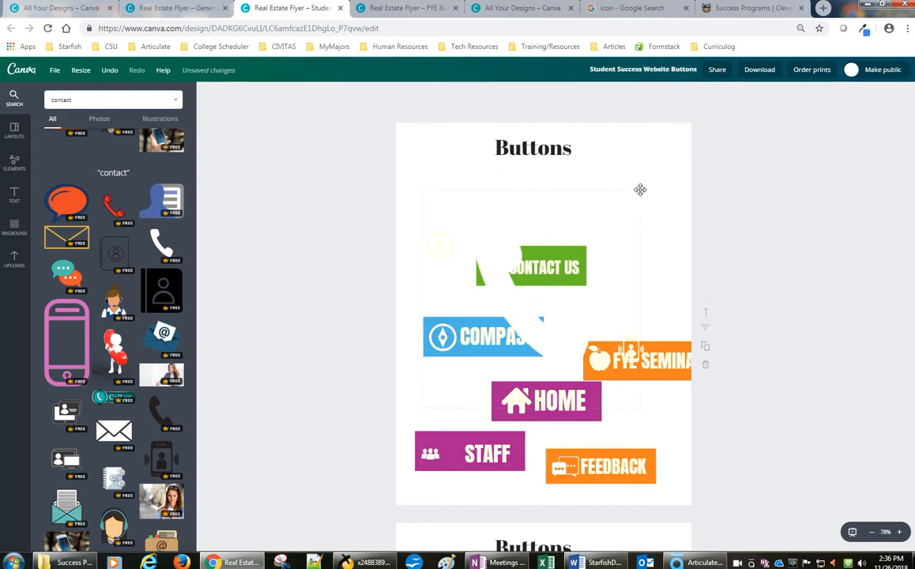
pyautogui.moveTo(636, 198); pyautogui.dragTo(499, 273)
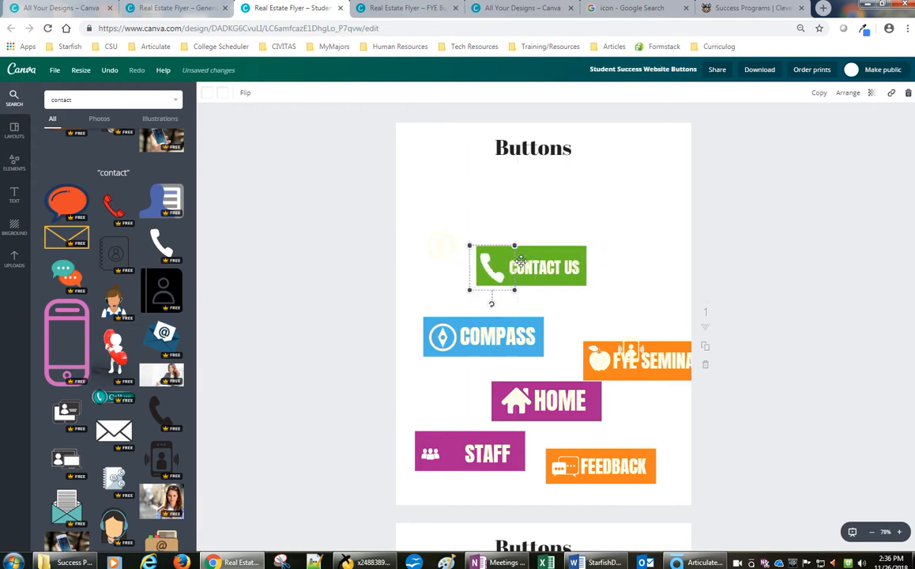
pyautogui.moveTo(492, 309); pyautogui.dragTo(506, 276)
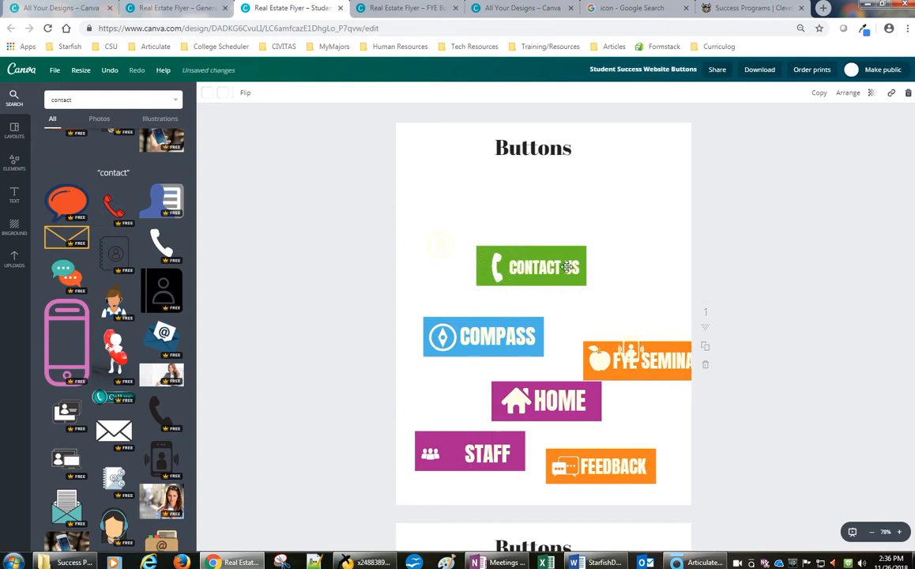
pyautogui.click(553, 267)
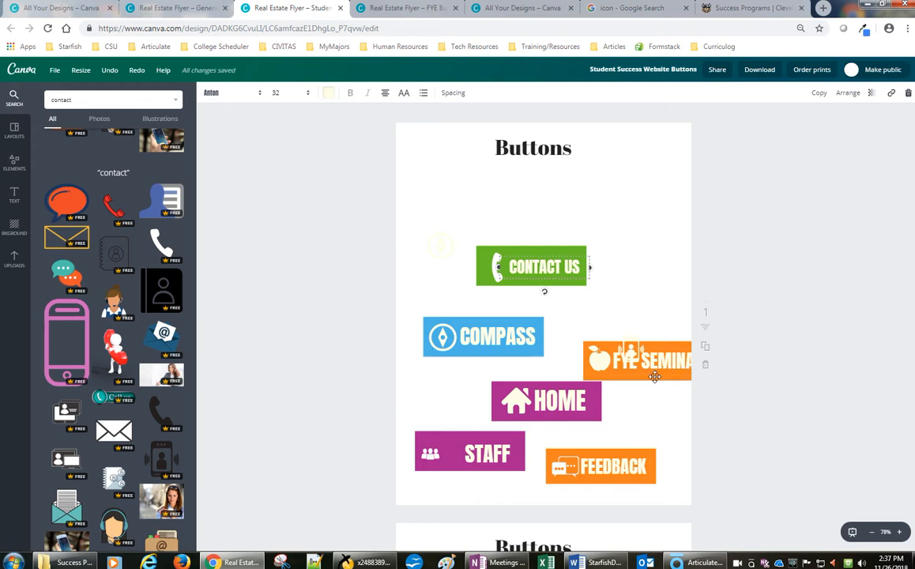
pyautogui.click(627, 283)
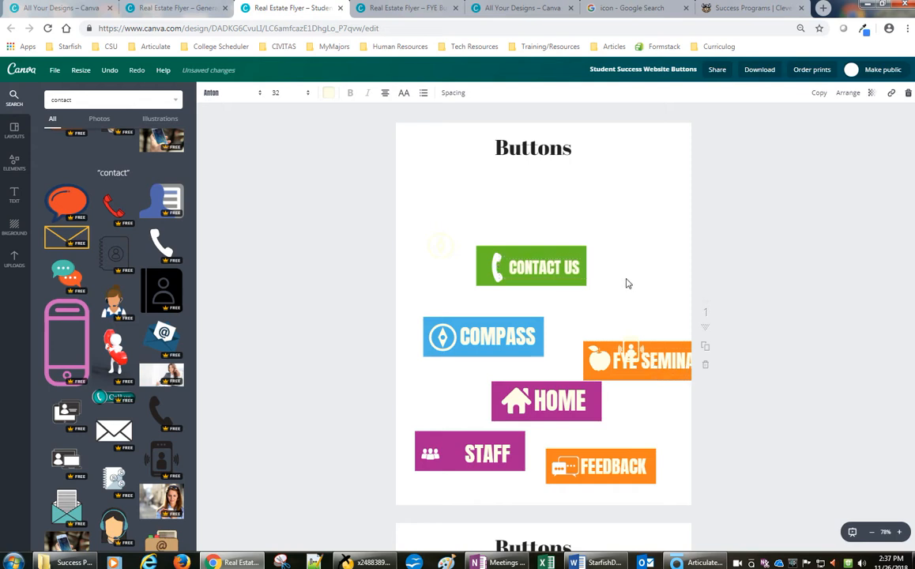
pyautogui.click(551, 264)
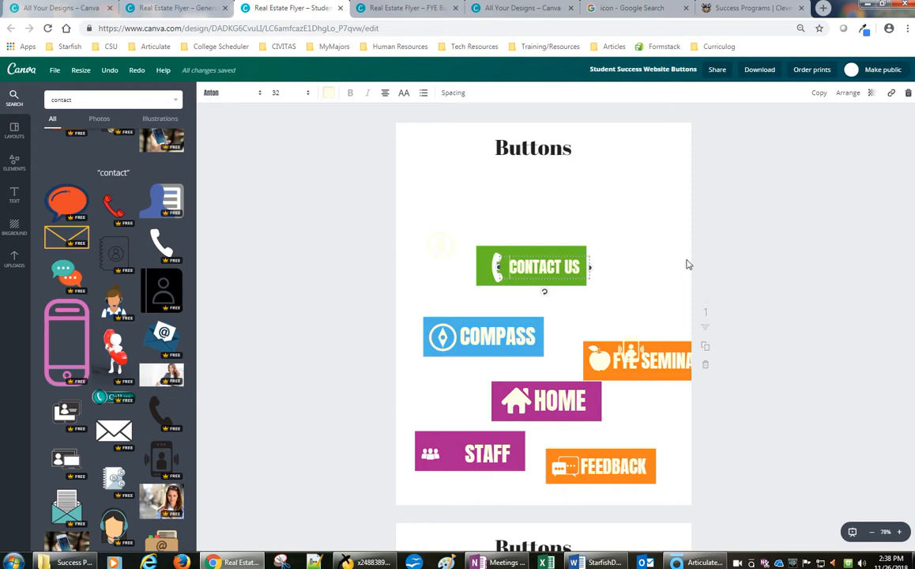
pyautogui.click(717, 260)
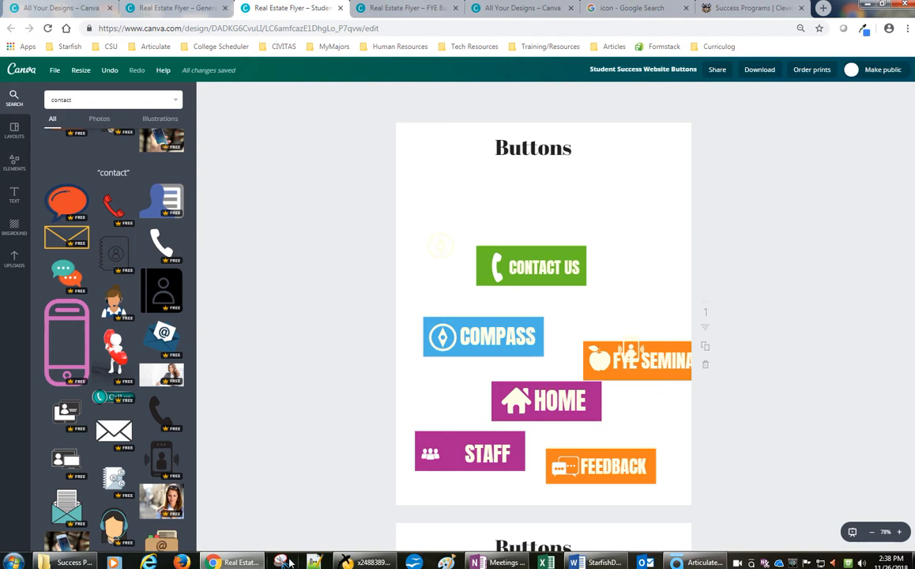
# Open the Snipping Tool and capture a rectangular snip around the green Contact Us button
pyautogui.moveTo(233, 563)
pyautogui.click(13, 562)
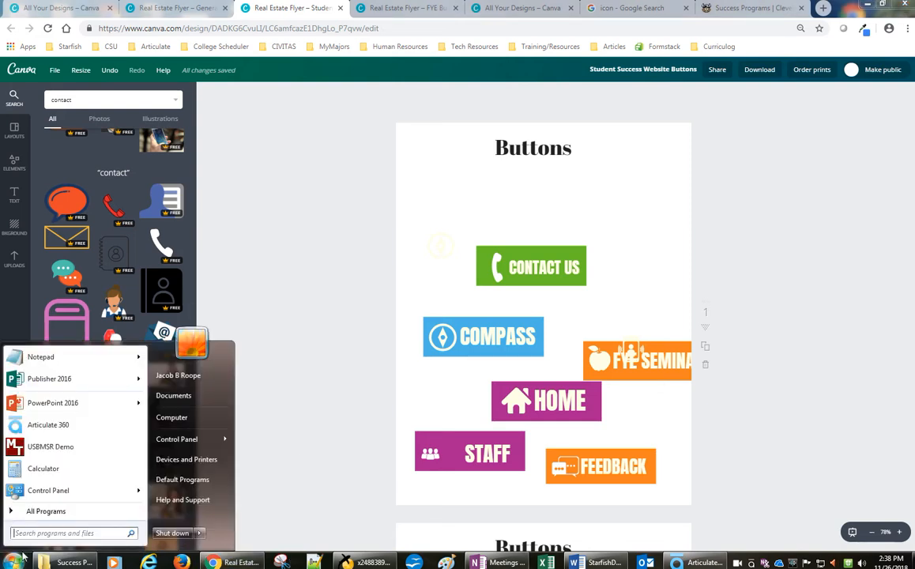
pyautogui.write('snipping')
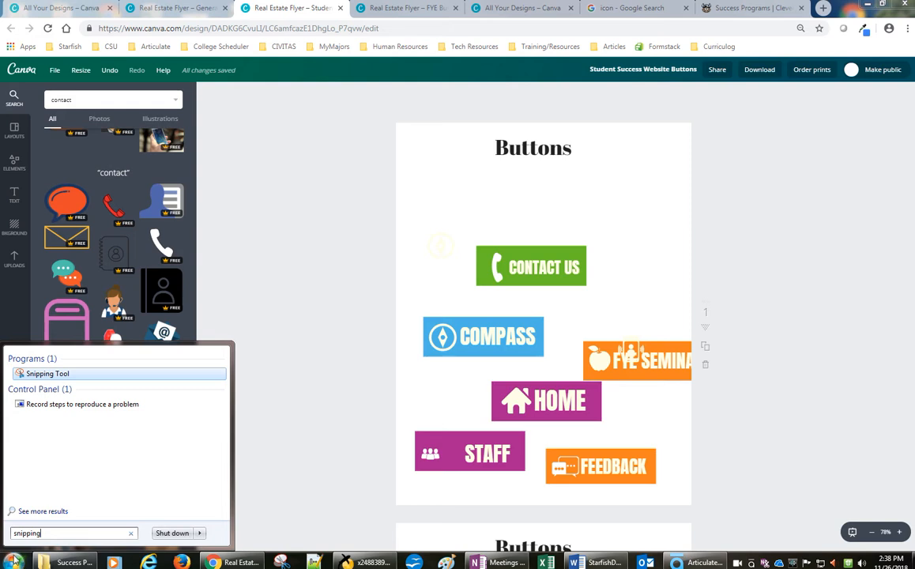
pyautogui.click(26, 374)
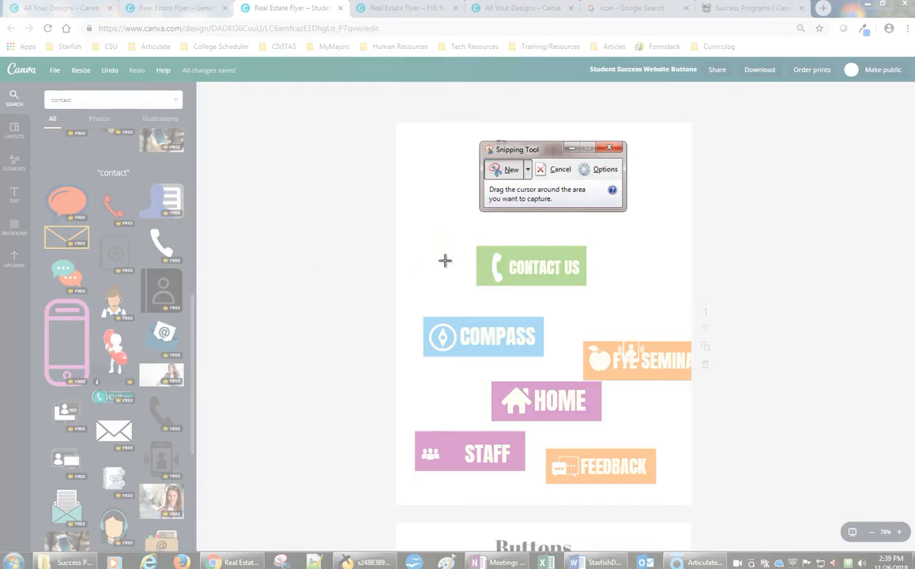
pyautogui.moveTo(472, 243); pyautogui.dragTo(593, 293)
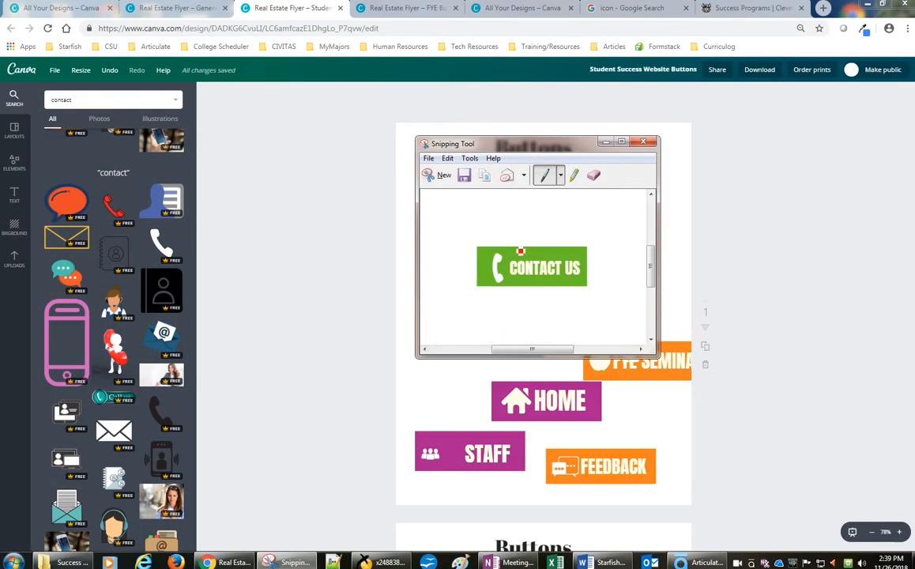
# Start saving the snip and browse the T: drive's Common area to the personal folder's Website > Success Programs > Button folder
pyautogui.click(428, 158)
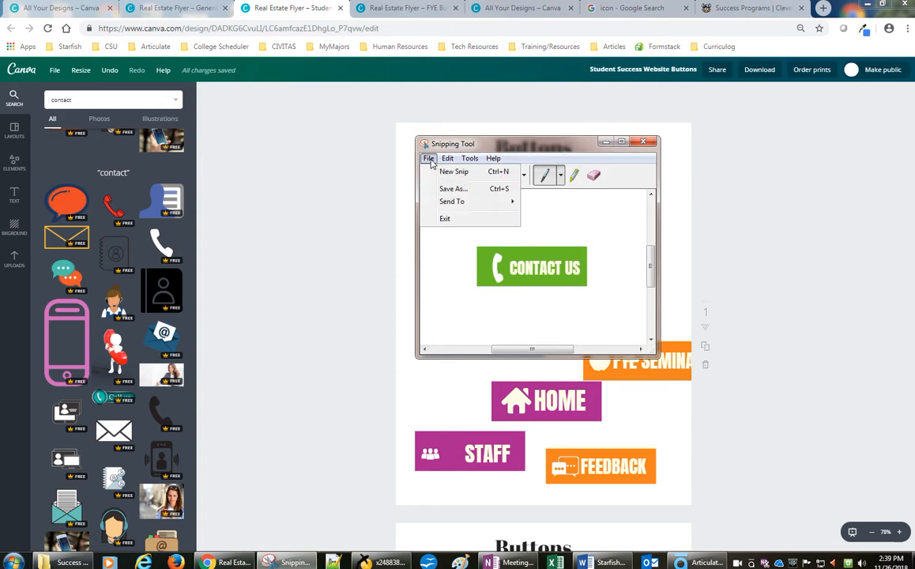
pyautogui.click(473, 191)
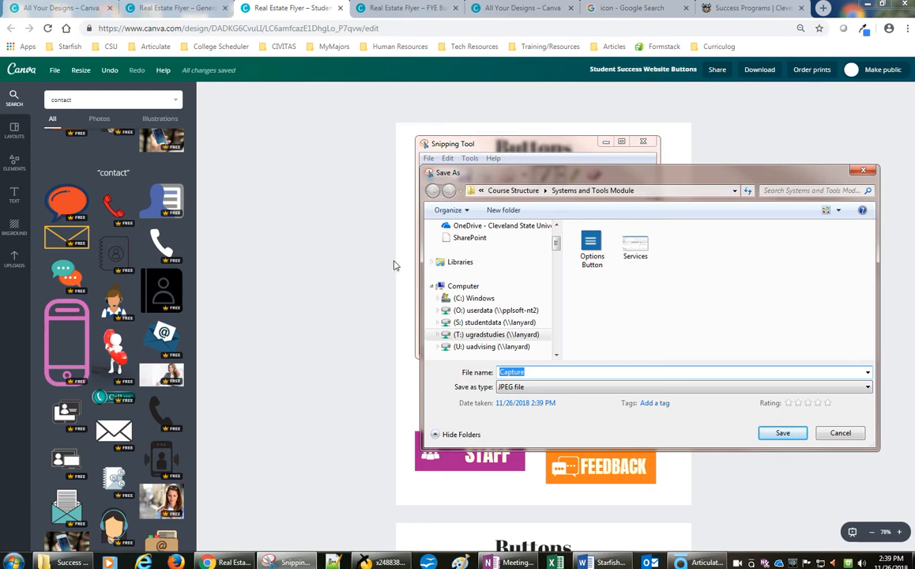
pyautogui.click(501, 335)
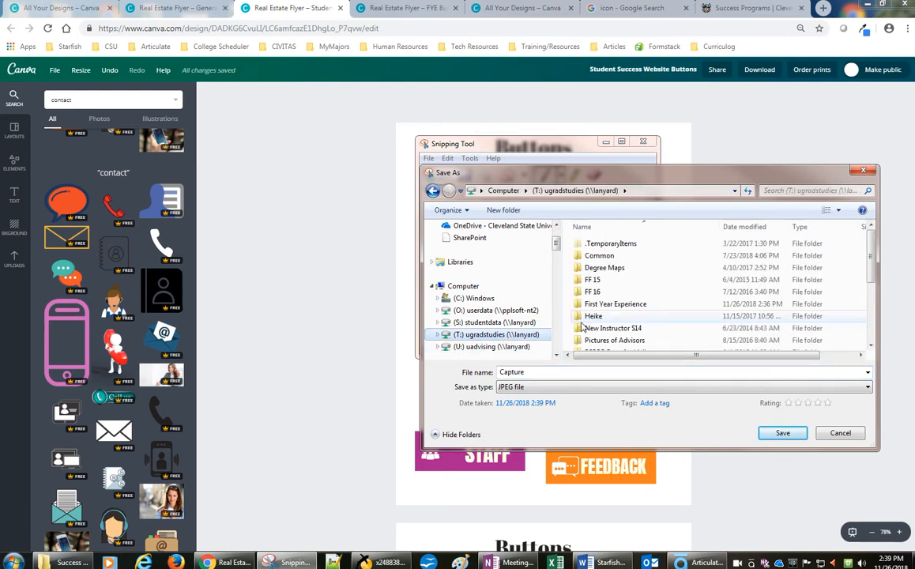
pyautogui.click(644, 261)
pyautogui.doubleClick(644, 258)
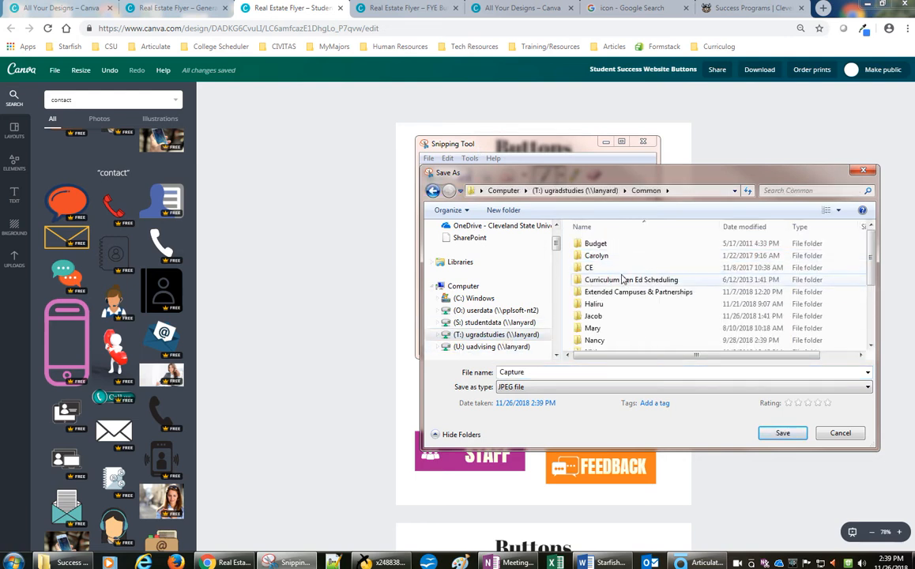
pyautogui.doubleClick(613, 316)
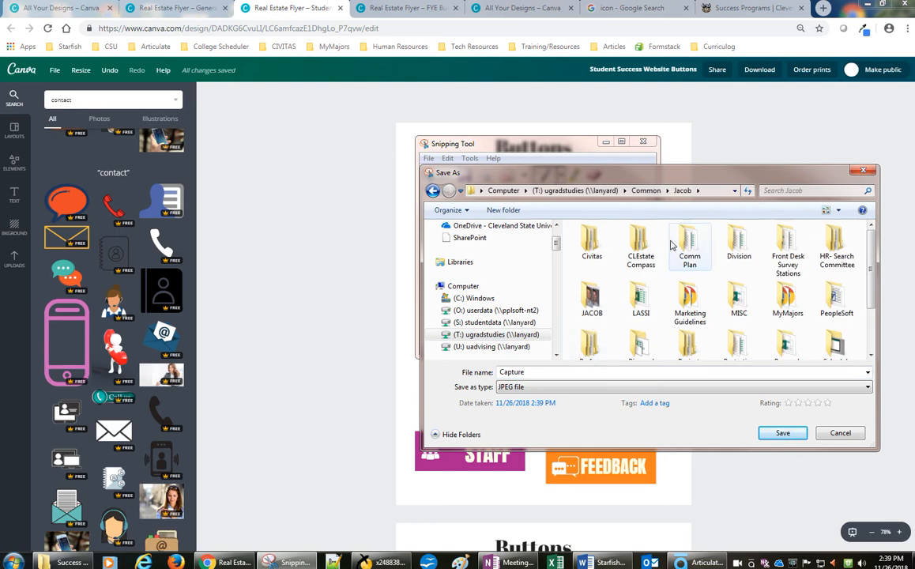
pyautogui.scroll(-1, 695, 262)
pyautogui.scroll(-2, 766, 292)
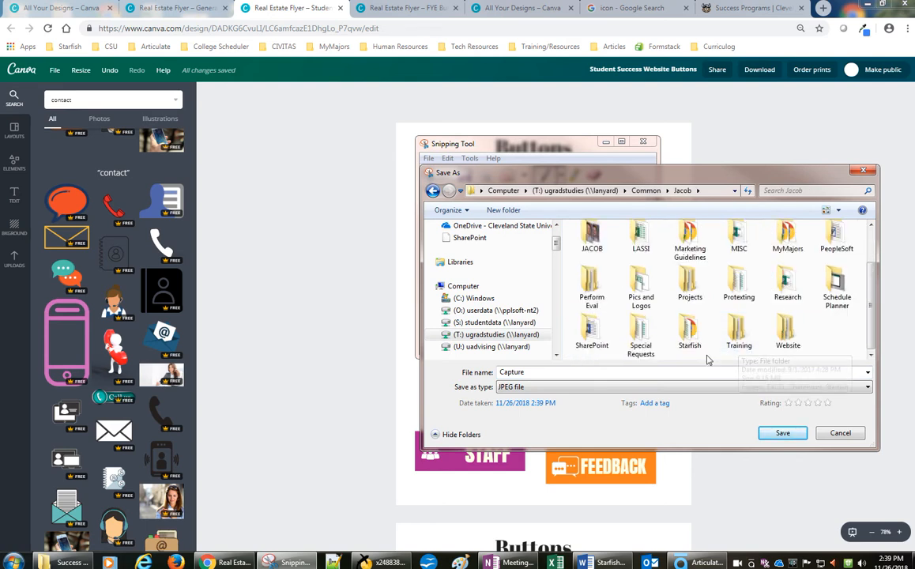
pyautogui.doubleClick(787, 338)
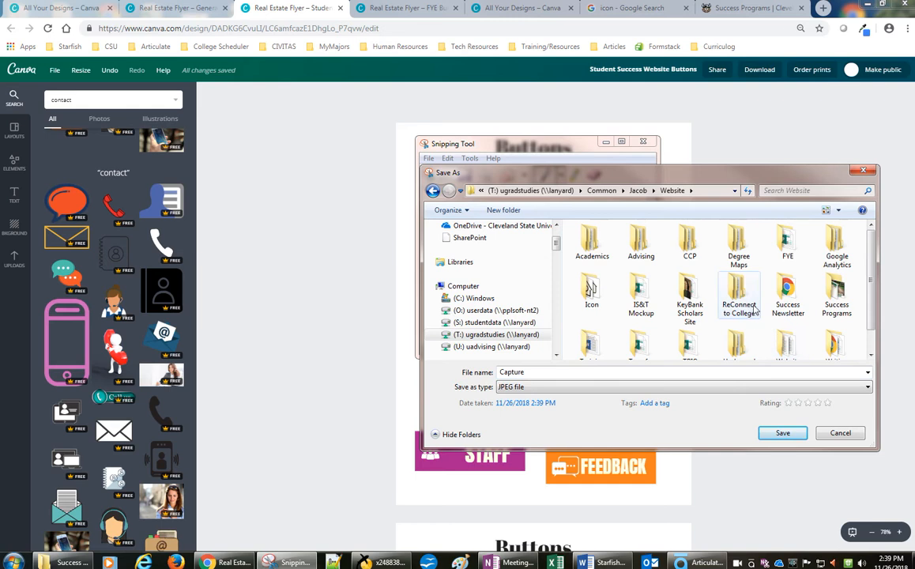
pyautogui.scroll(-1, 703, 312)
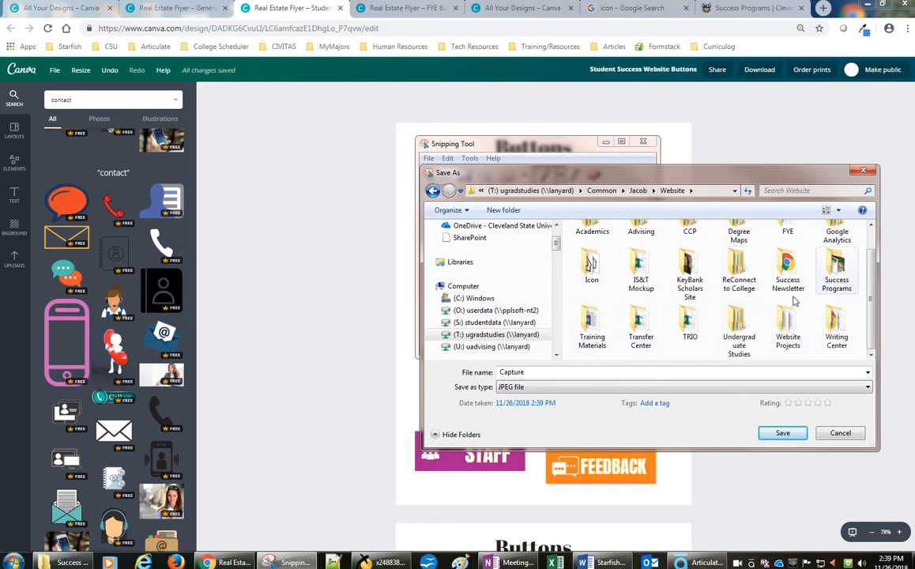
pyautogui.doubleClick(838, 267)
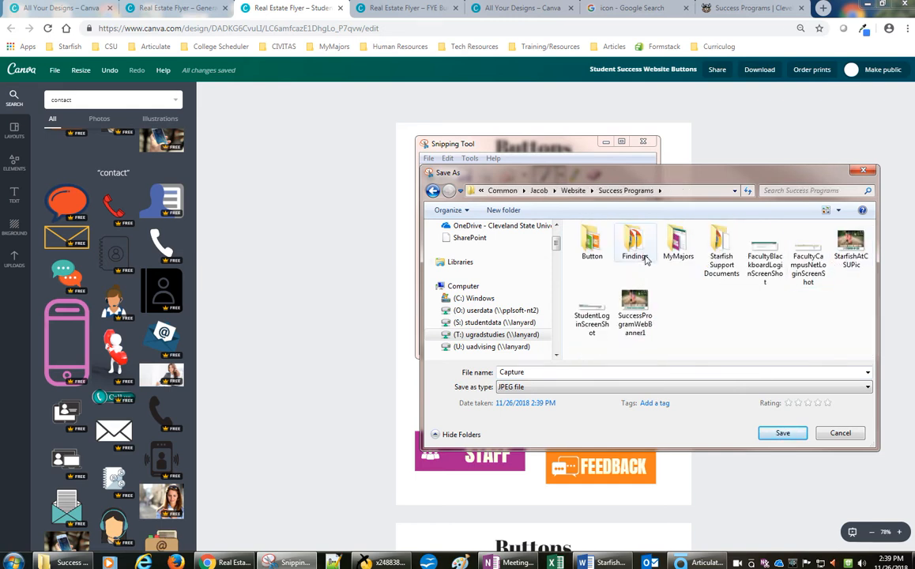
pyautogui.doubleClick(592, 238)
# Save the snip as a JPEG file named ContactUsButtonStudentSuccess and minimize the Snipping Tool
pyautogui.click(591, 371)
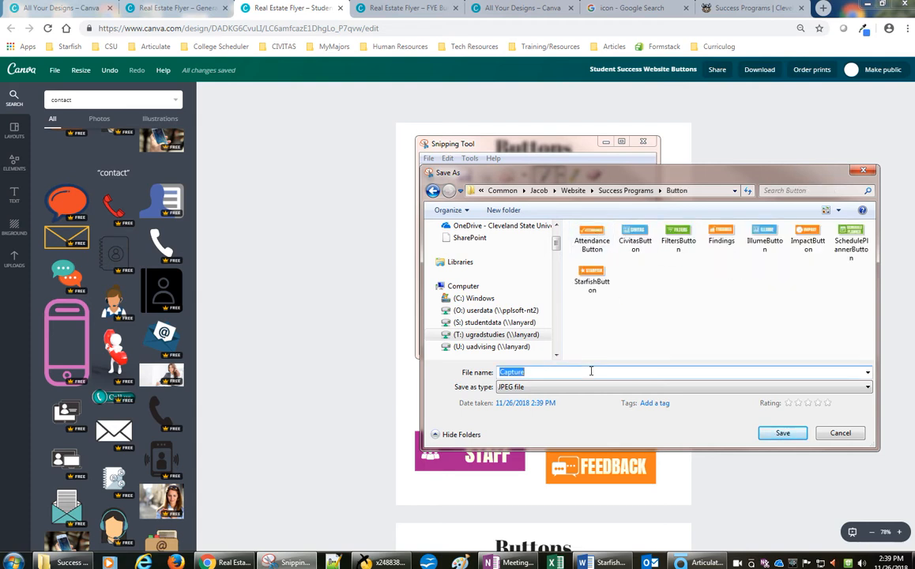
pyautogui.write('Con')
pyautogui.write('sButton Student Success')
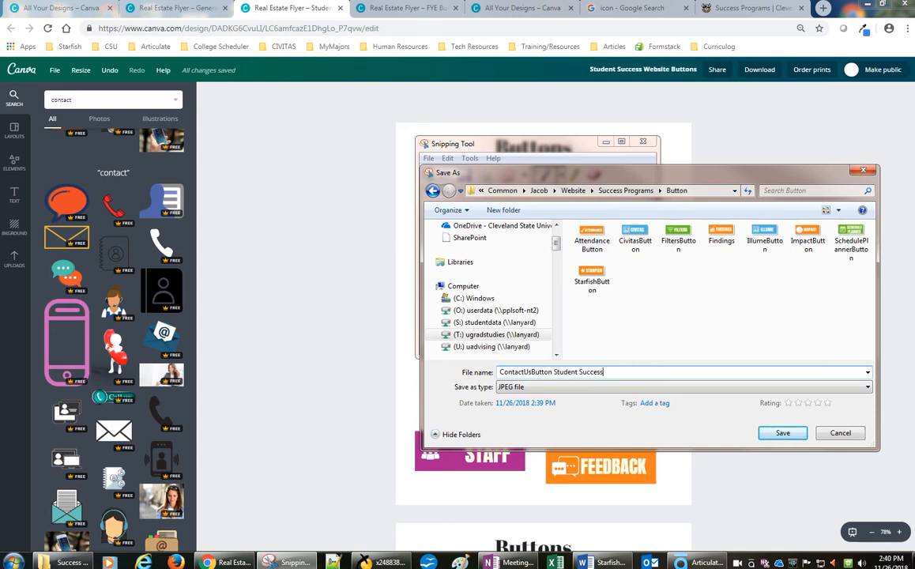
pyautogui.click(580, 372)
pyautogui.press('BackSpace')
pyautogui.click(553, 372)
pyautogui.press('BackSpace')
pyautogui.click(781, 433)
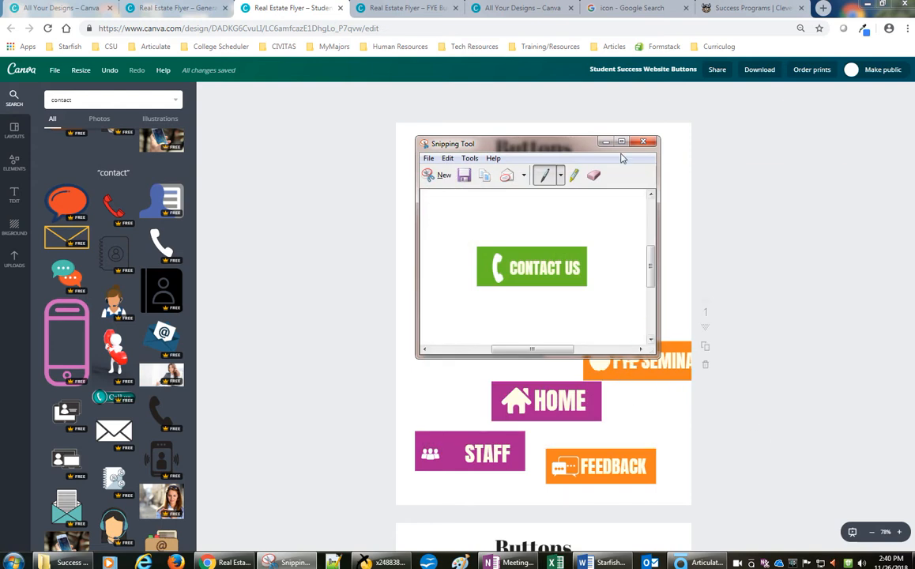
pyautogui.click(548, 132)
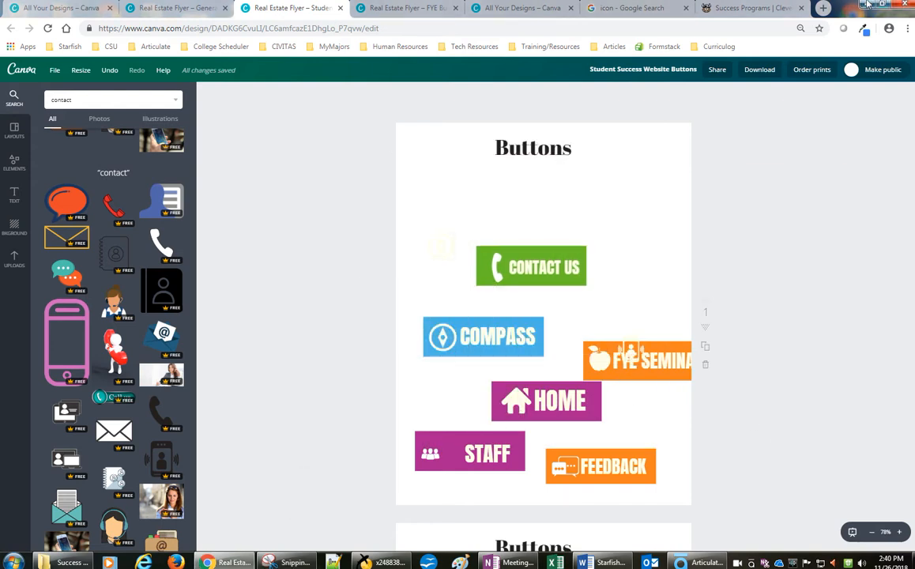
pyautogui.click(719, 8)
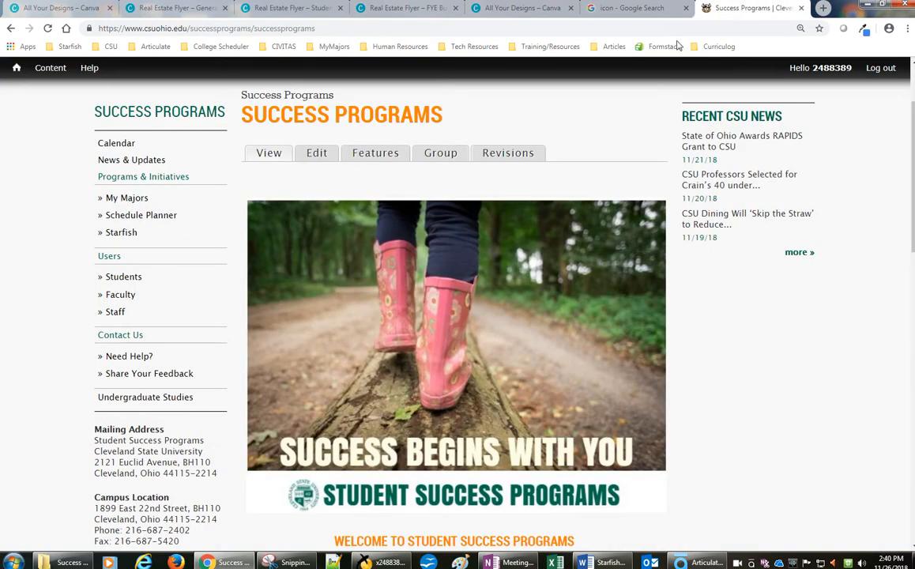
pyautogui.click(880, 69)
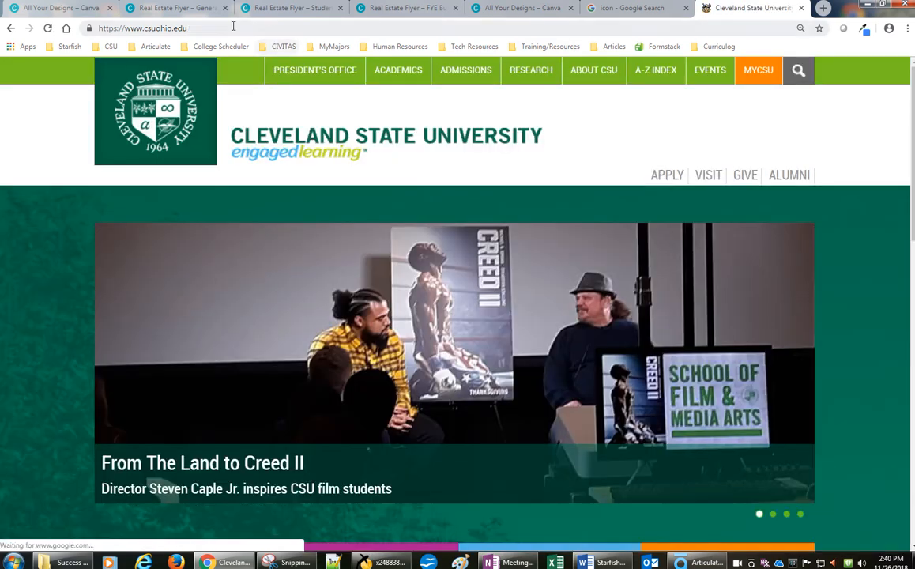
pyautogui.click(230, 28)
pyautogui.click(230, 28)
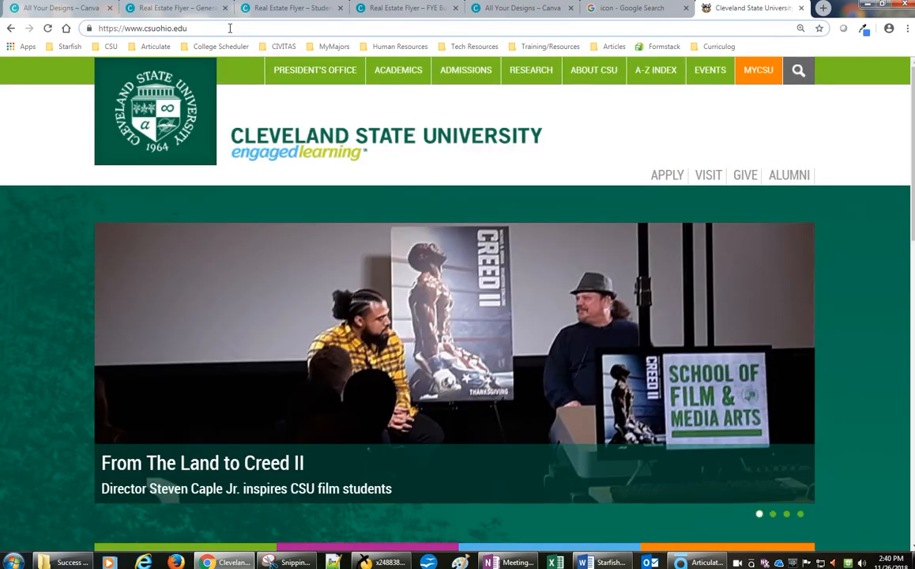
pyautogui.write('/user')
pyautogui.press('Return')
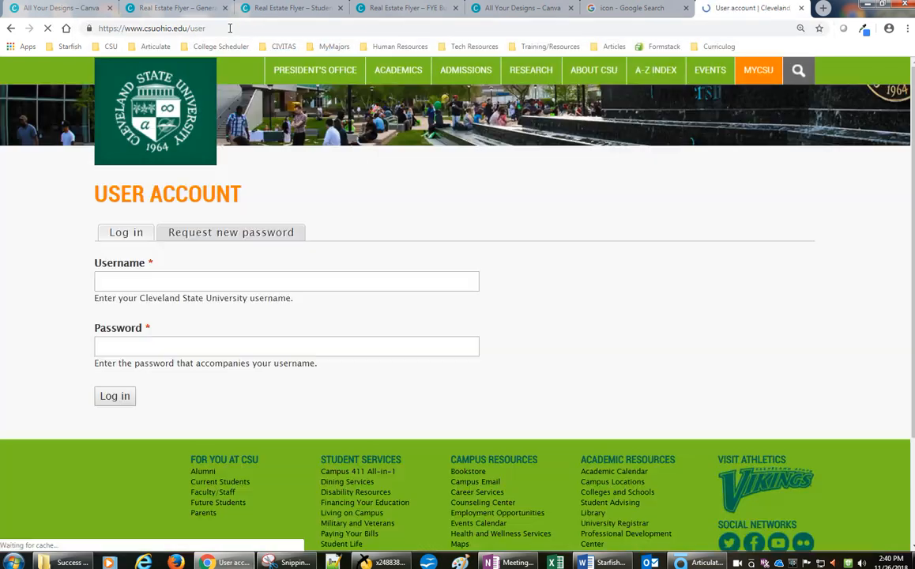
# Log in to the university website with the saved username and the account password
pyautogui.click(199, 283)
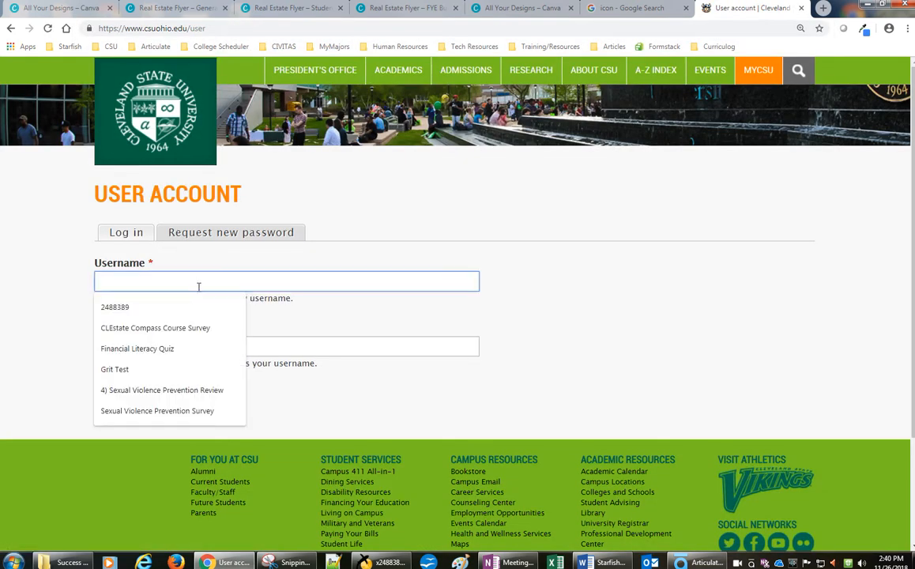
pyautogui.click(190, 305)
pyautogui.click(200, 345)
pyautogui.write('••••••••••••••••')
pyautogui.press('Return')
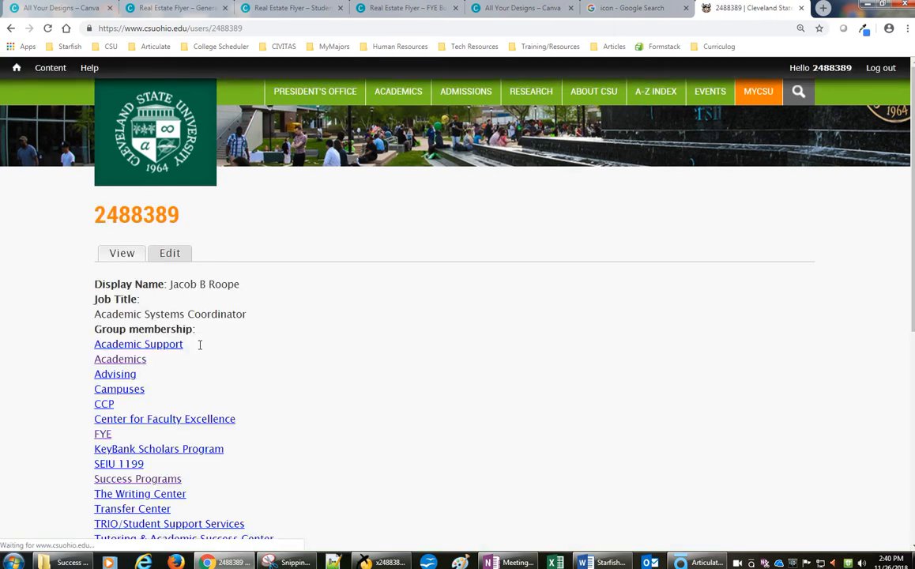
# Open the Success Programs page from the account's group memberships, check its existing Contact Us button and start editing the page
pyautogui.scroll(-2, 231, 388)
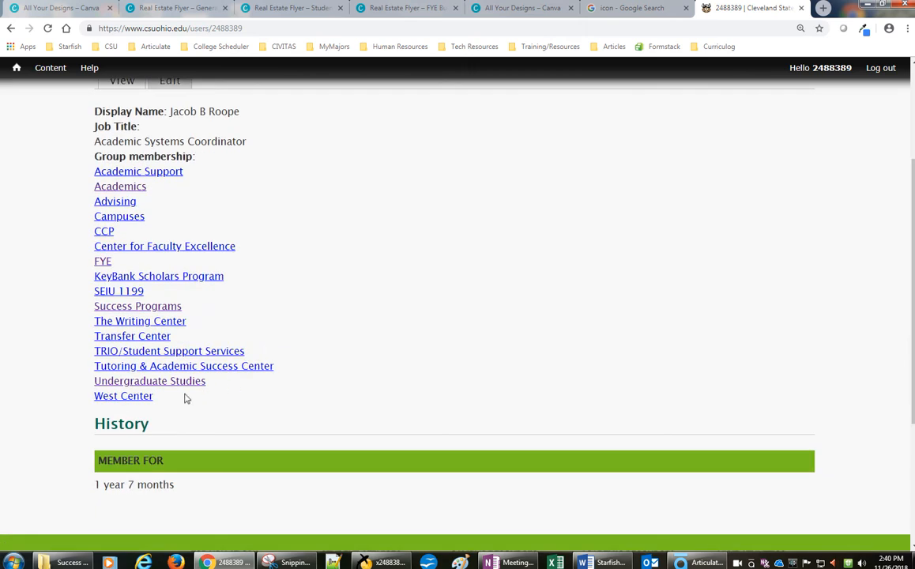
pyautogui.click(114, 308)
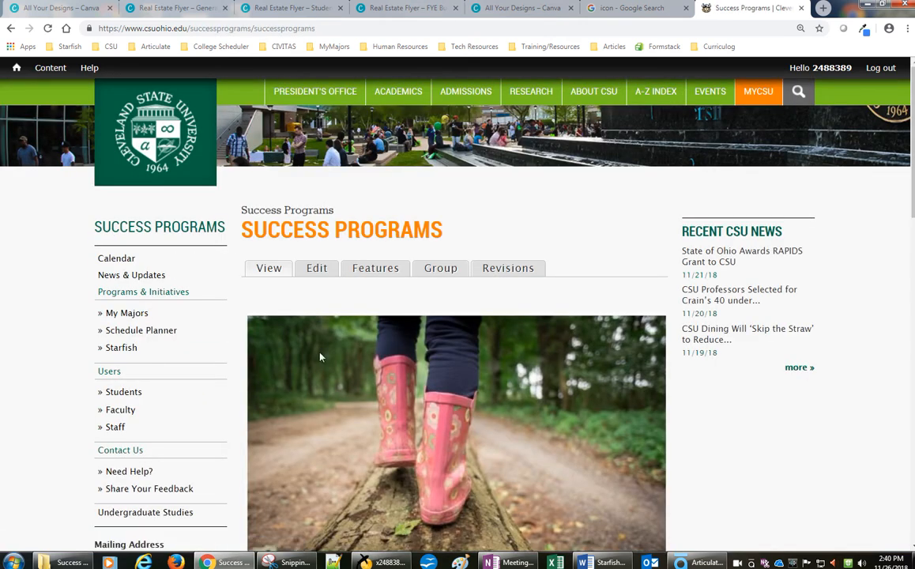
pyautogui.scroll(-5, 203, 327)
pyautogui.scroll(-7, 418, 356)
pyautogui.scroll(2, 418, 358)
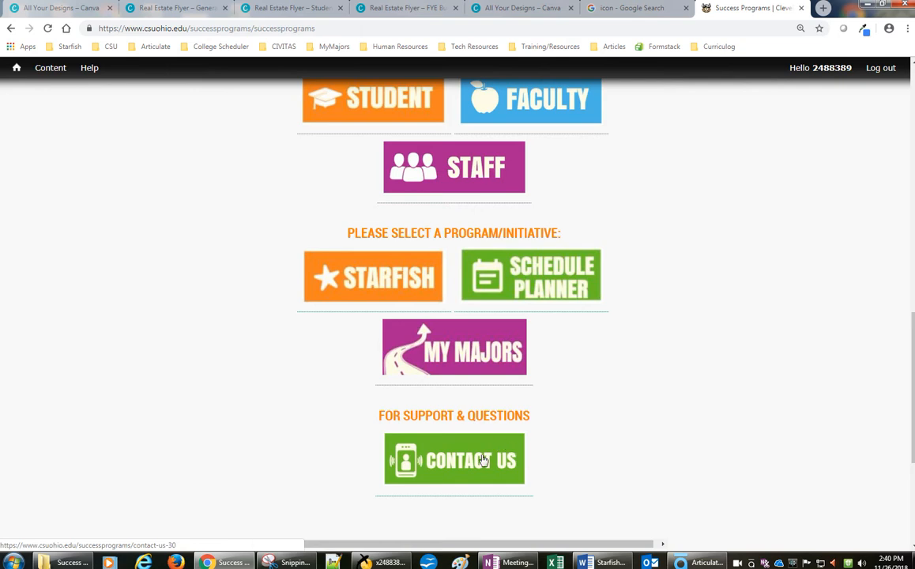
pyautogui.scroll(6, 521, 439)
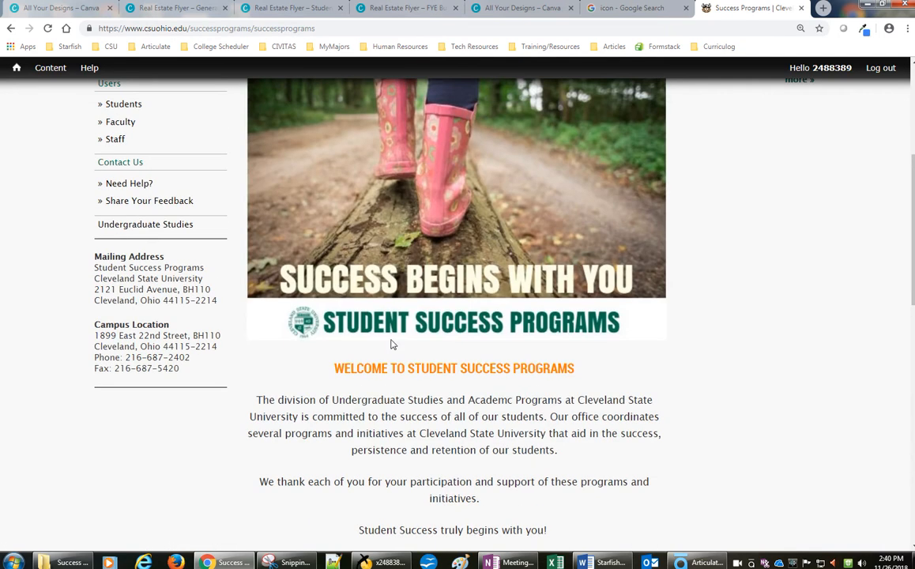
pyautogui.scroll(3, 328, 320)
pyautogui.click(316, 212)
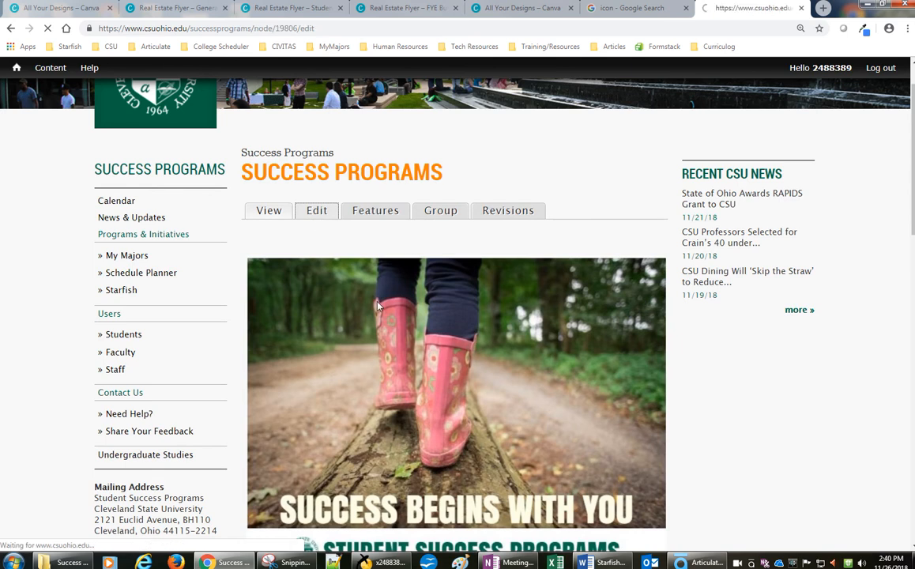
# Add an empty paragraph after the Contact Us button at the end of the page body
pyautogui.scroll(-7, 430, 399)
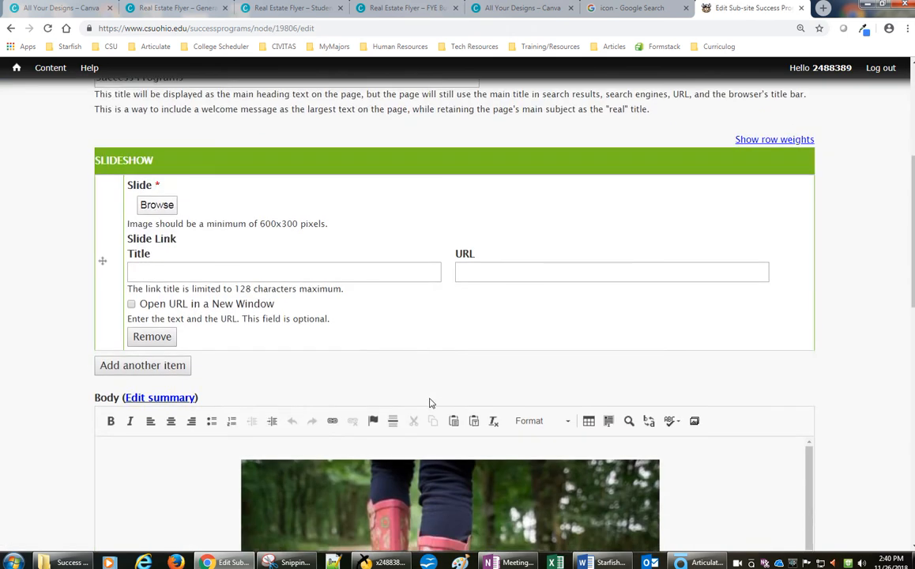
pyautogui.moveTo(810, 320); pyautogui.dragTo(827, 489)
pyautogui.click(637, 463)
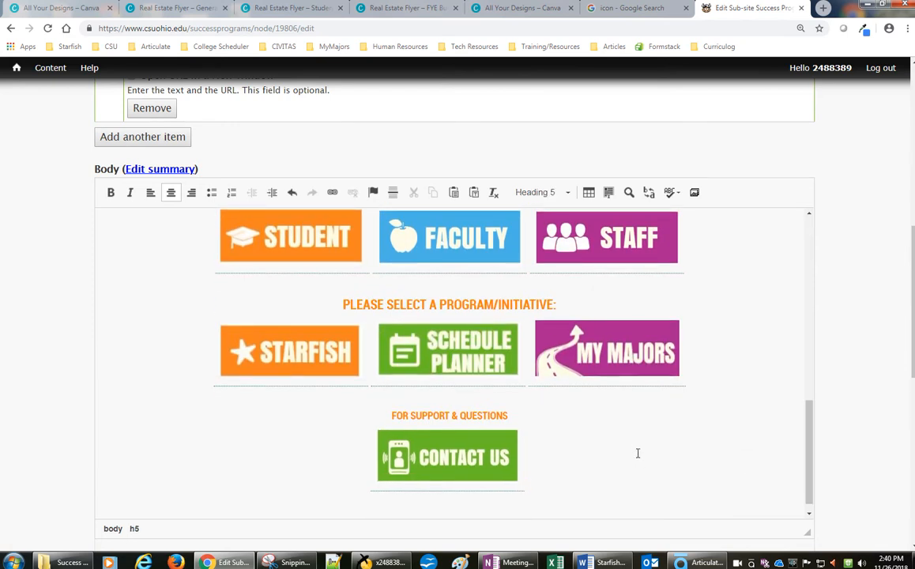
pyautogui.press('Return')
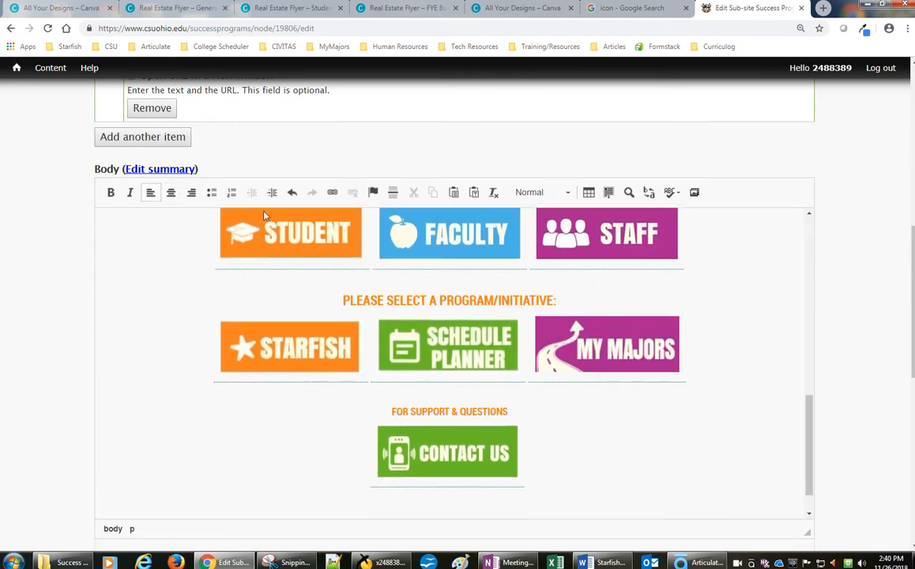
# Upload ContactUsButtonStudentSuccess from the Website > Success Programs > Button folder on the T: drive into the page's media browser
pyautogui.scroll(-1, 317, 299)
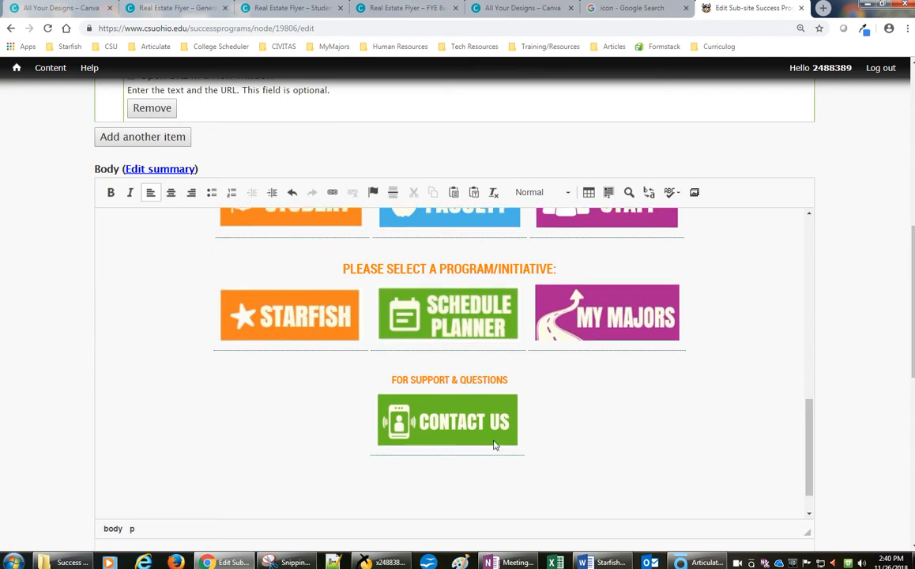
pyautogui.click(694, 193)
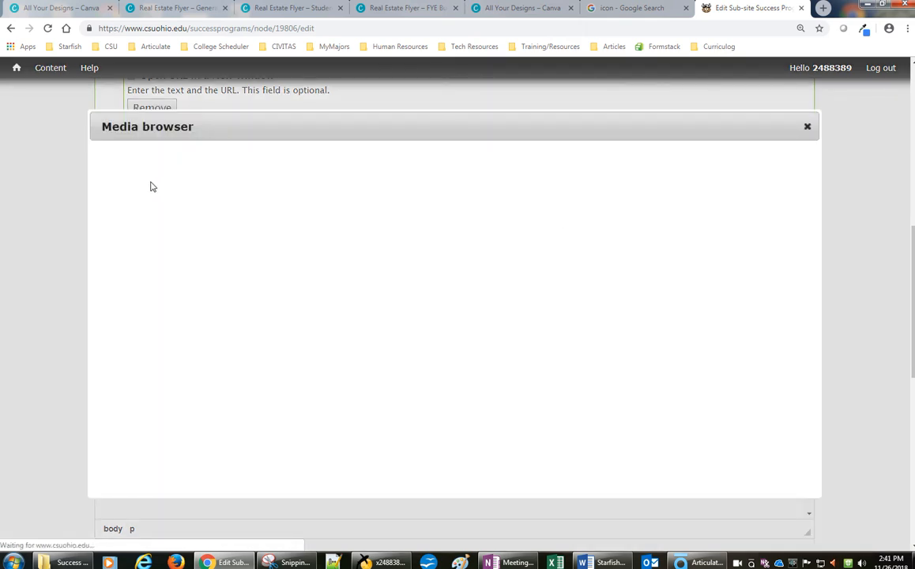
pyautogui.click(149, 235)
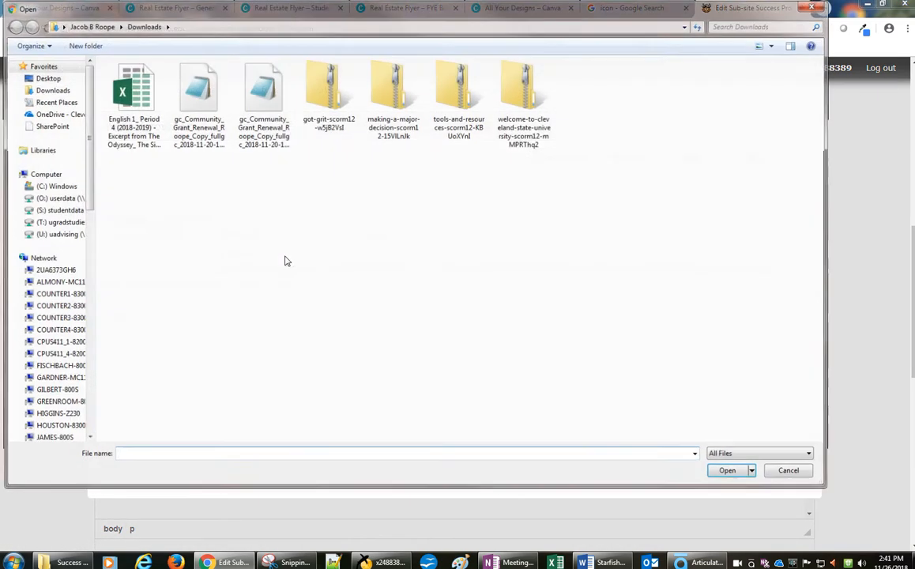
pyautogui.click(71, 234)
pyautogui.click(68, 222)
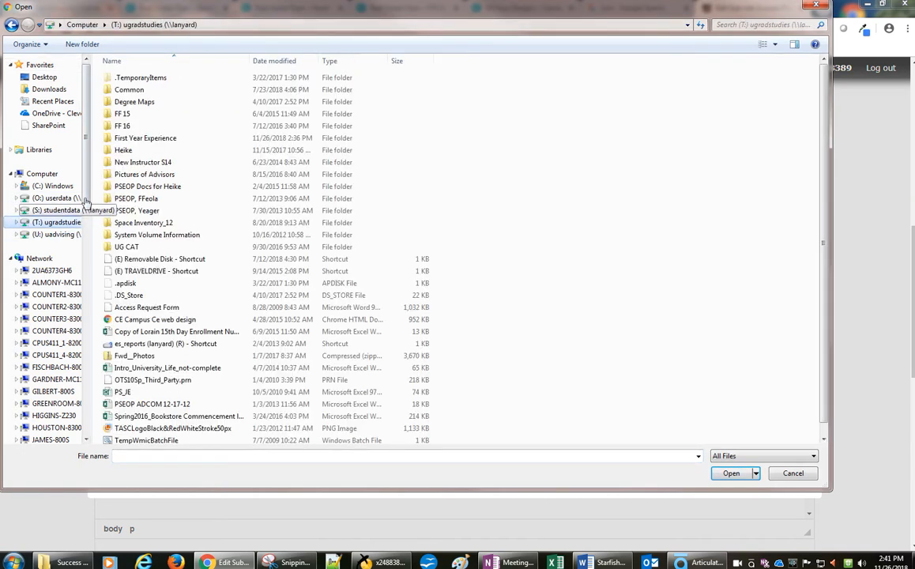
pyautogui.doubleClick(160, 94)
pyautogui.doubleClick(163, 150)
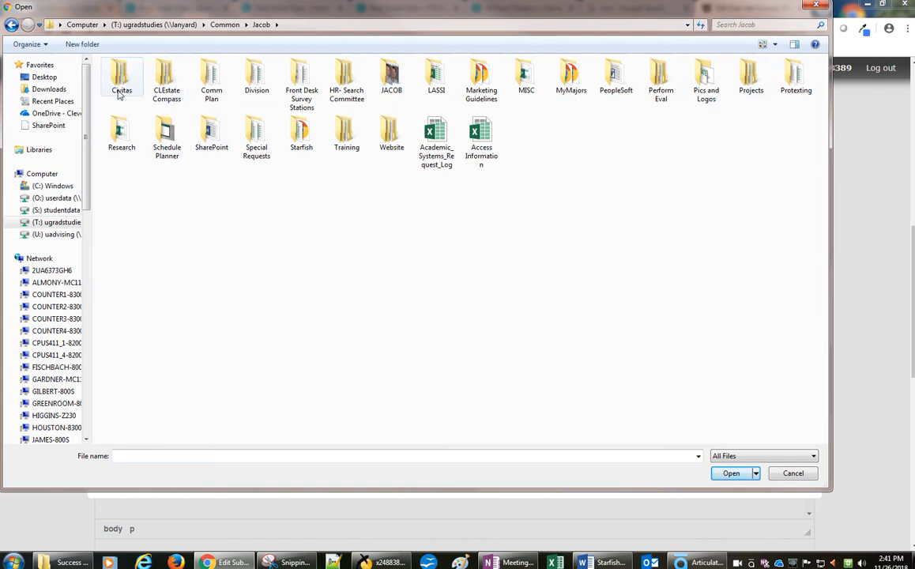
pyautogui.doubleClick(389, 144)
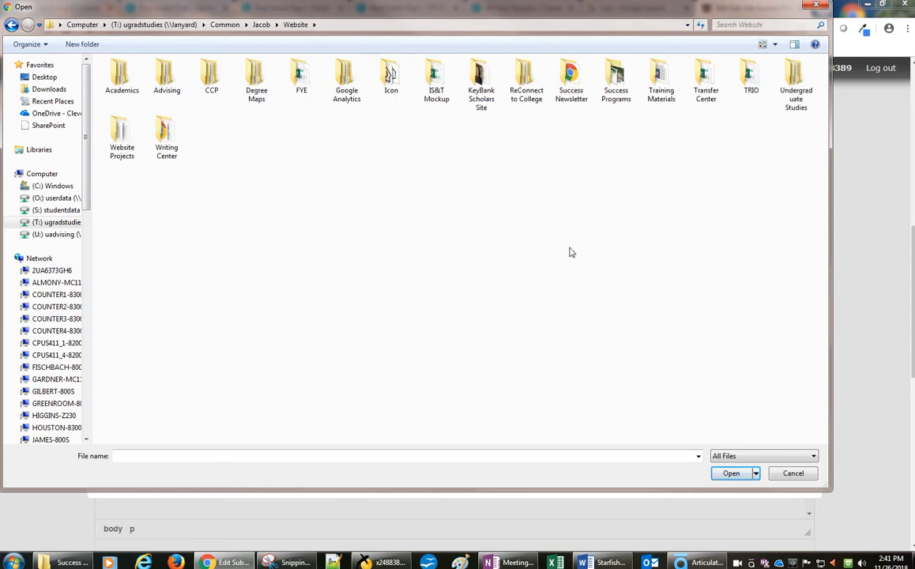
pyautogui.doubleClick(615, 79)
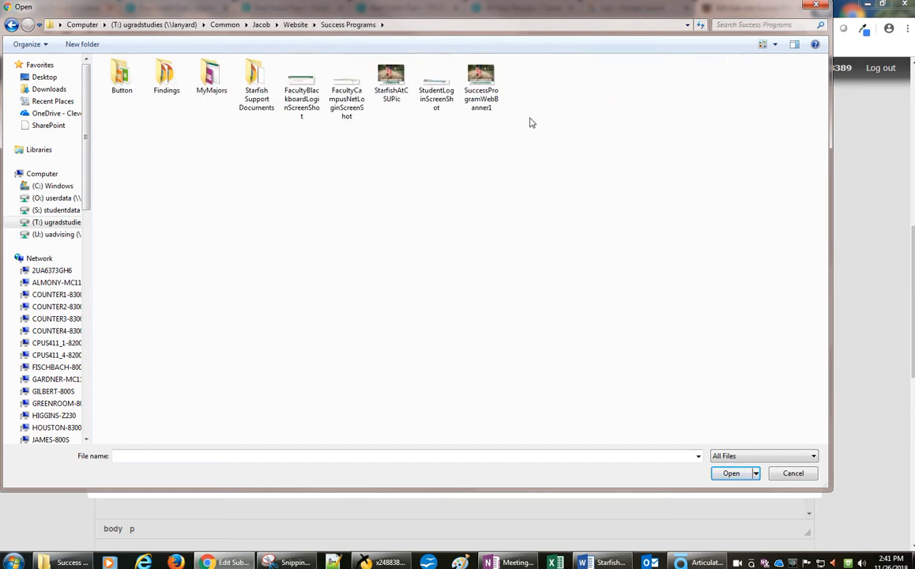
pyautogui.doubleClick(128, 87)
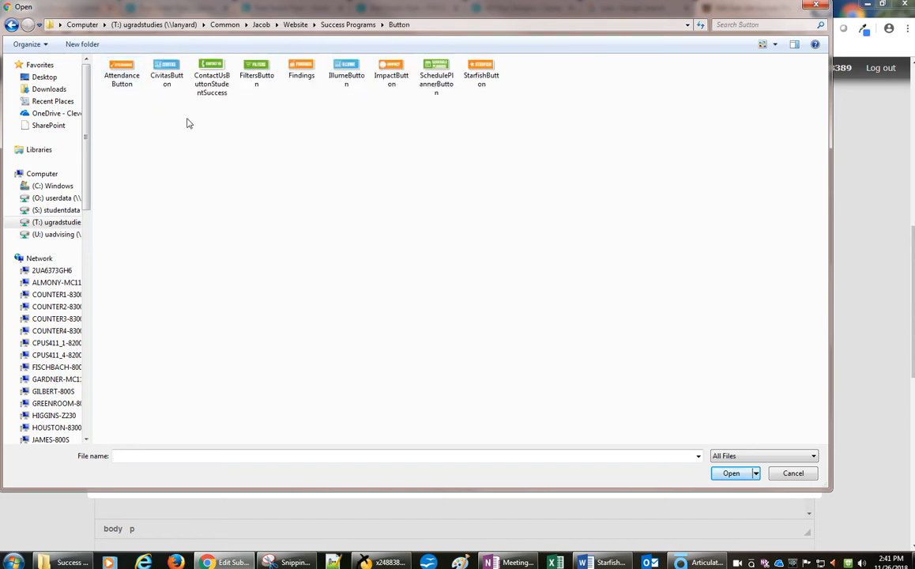
pyautogui.click(199, 79)
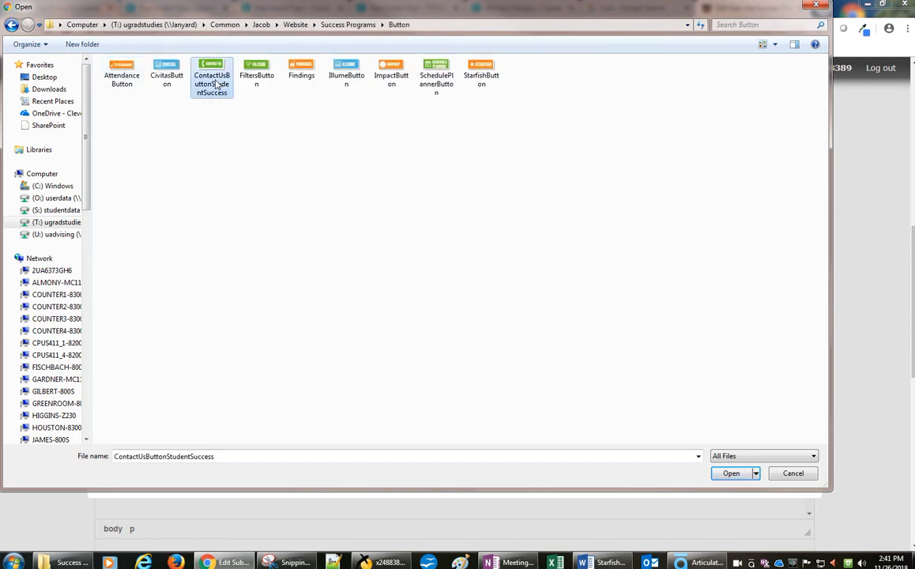
pyautogui.click(731, 473)
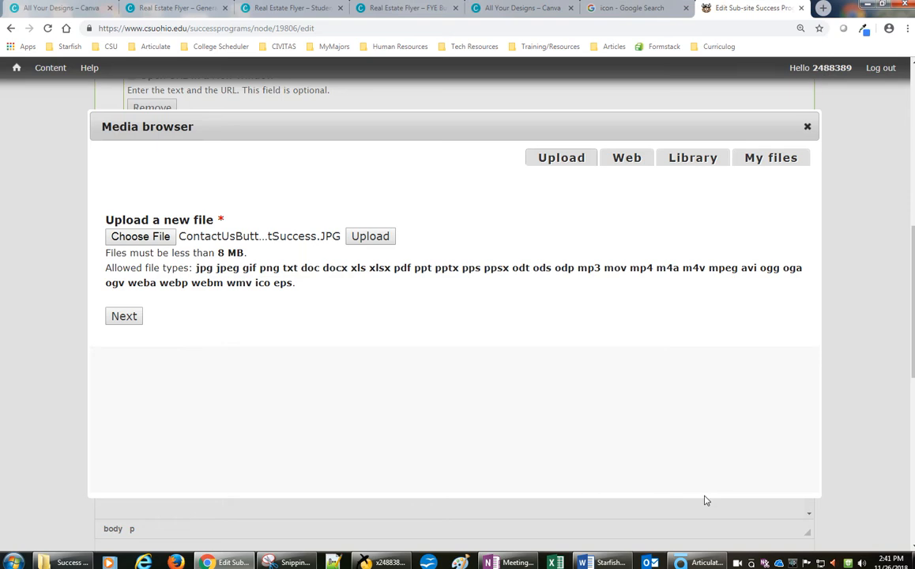
pyautogui.click(125, 317)
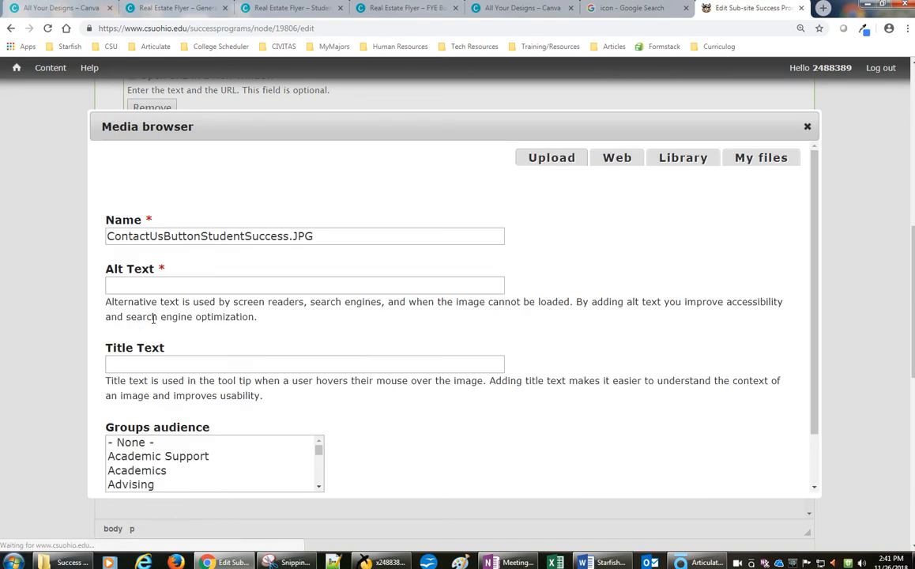
# Set the uploaded image's alt text to "Contact Us Button" and its group audience to Success Programs
pyautogui.click(169, 286)
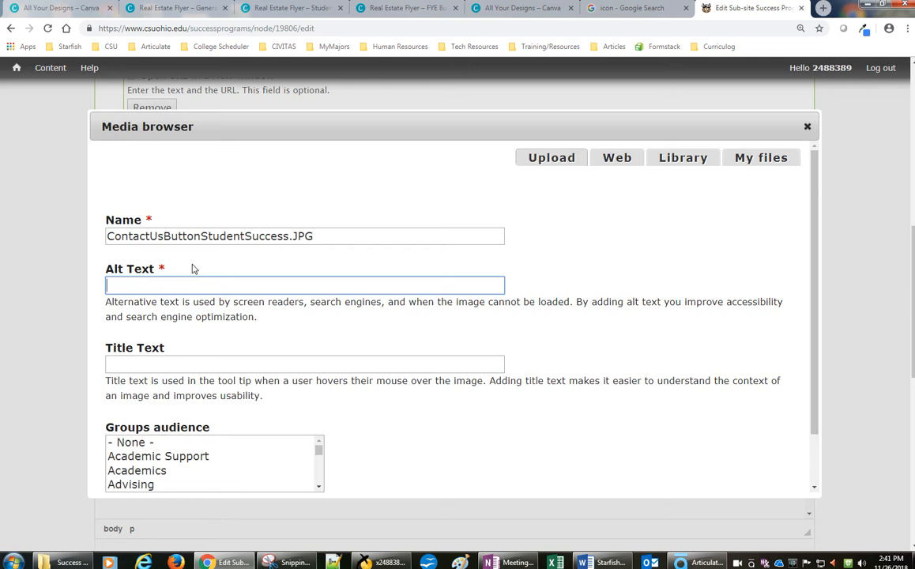
pyautogui.write('Contact Us Button')
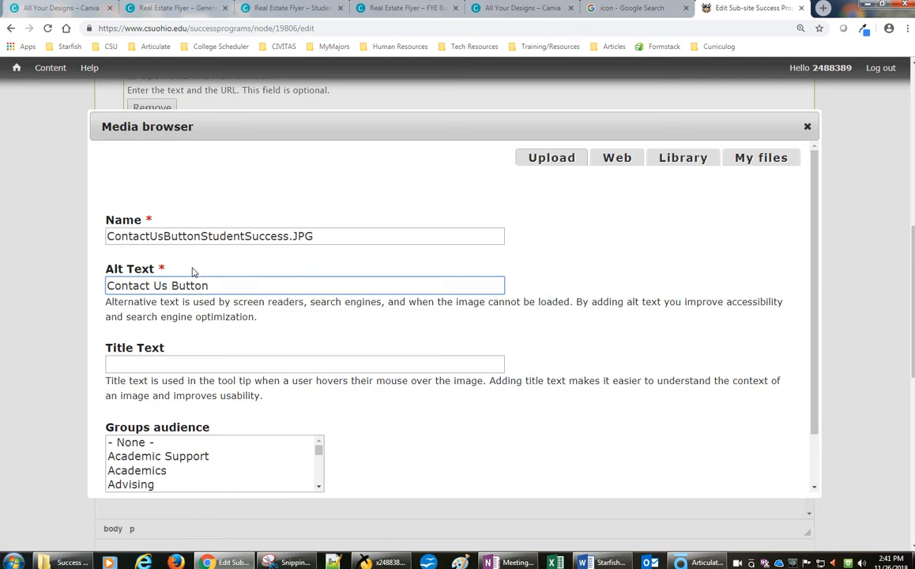
pyautogui.click(208, 472)
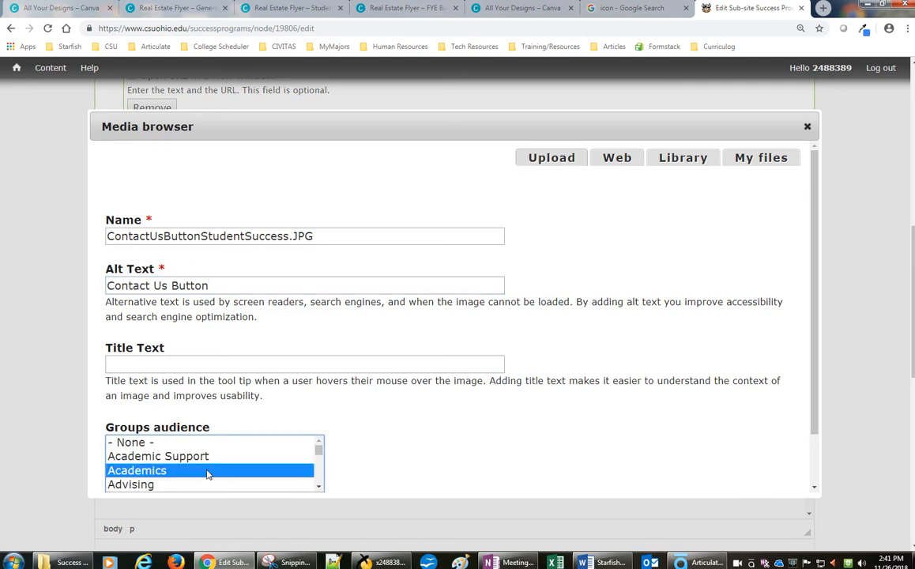
pyautogui.press('s')
pyautogui.press('Down')
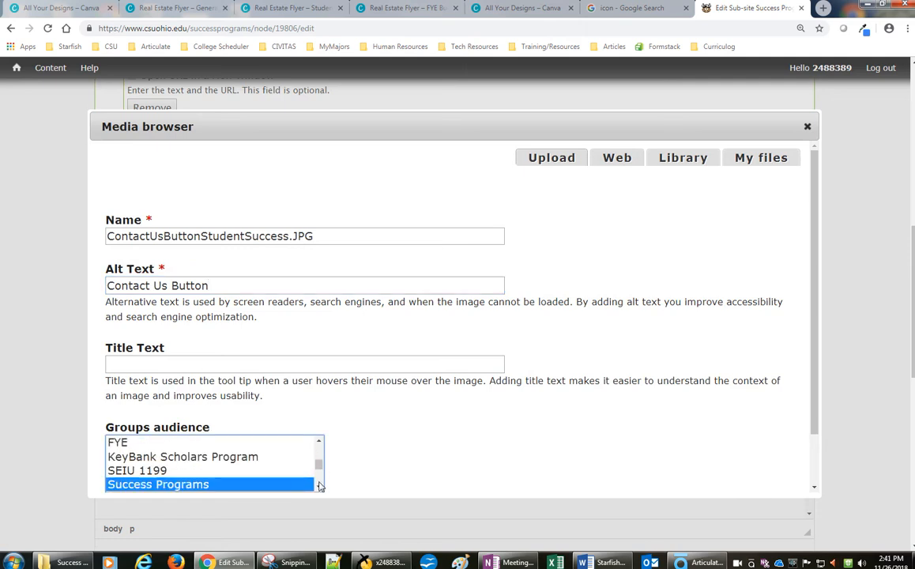
pyautogui.click(435, 469)
# Save the image details and embed the new Contact Us image in the page body with the Default display
pyautogui.scroll(-1, 430, 468)
pyautogui.click(188, 463)
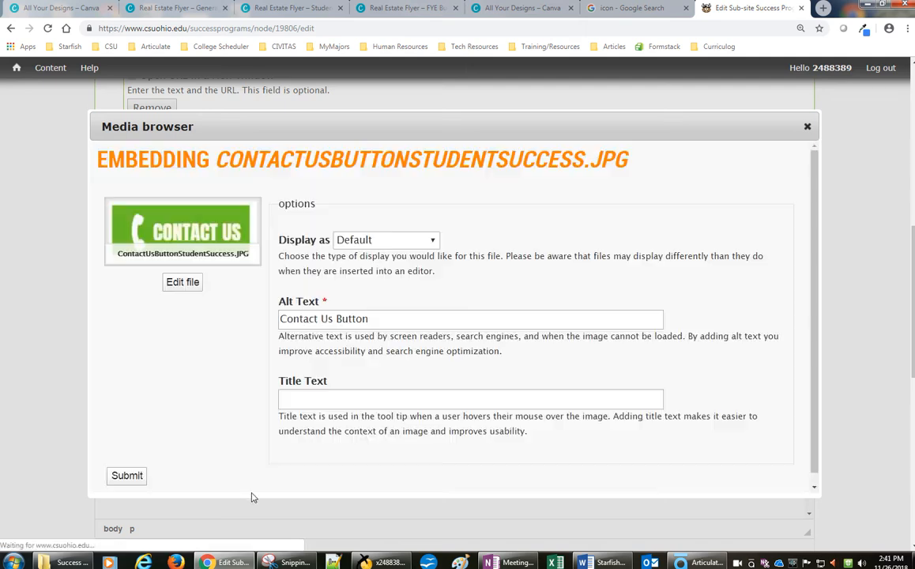
pyautogui.click(127, 475)
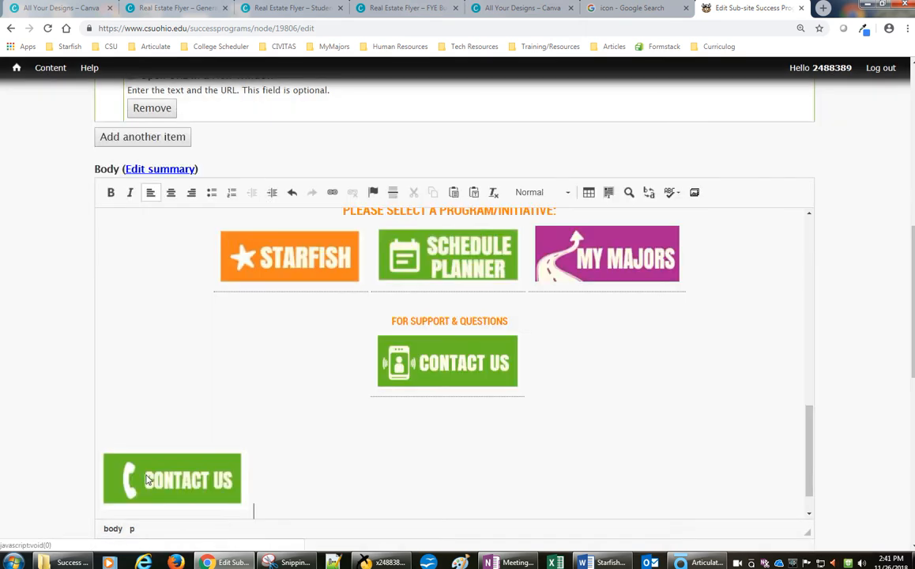
pyautogui.click(174, 496)
pyautogui.click(378, 479)
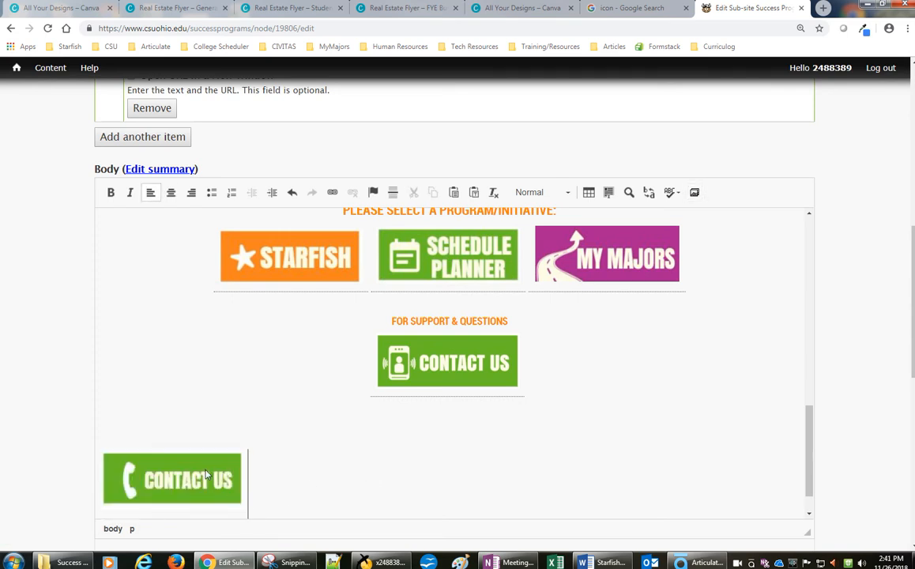
pyautogui.moveTo(475, 499); pyautogui.dragTo(413, 420)
pyautogui.click(406, 465)
pyautogui.click(162, 458)
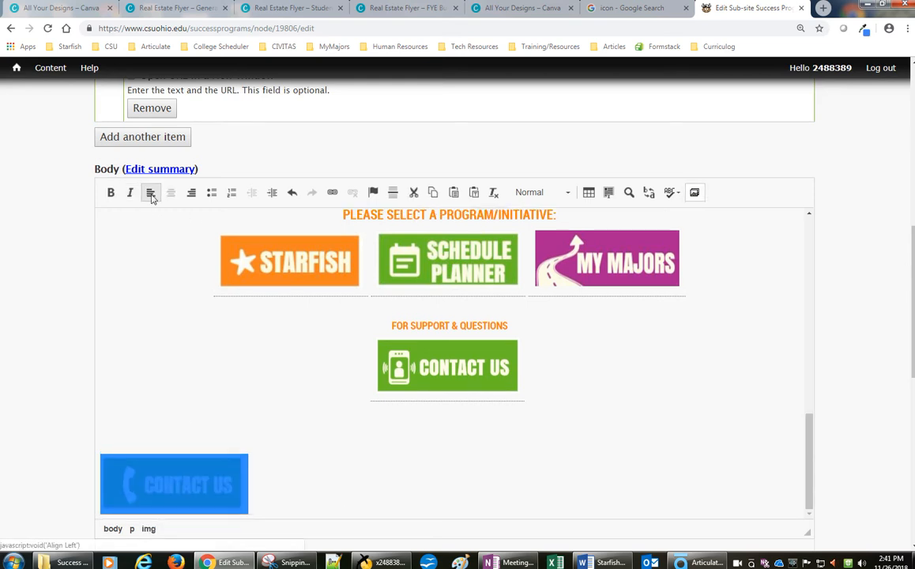
pyautogui.click(296, 429)
pyautogui.click(261, 509)
pyautogui.moveTo(255, 458); pyautogui.dragTo(133, 459)
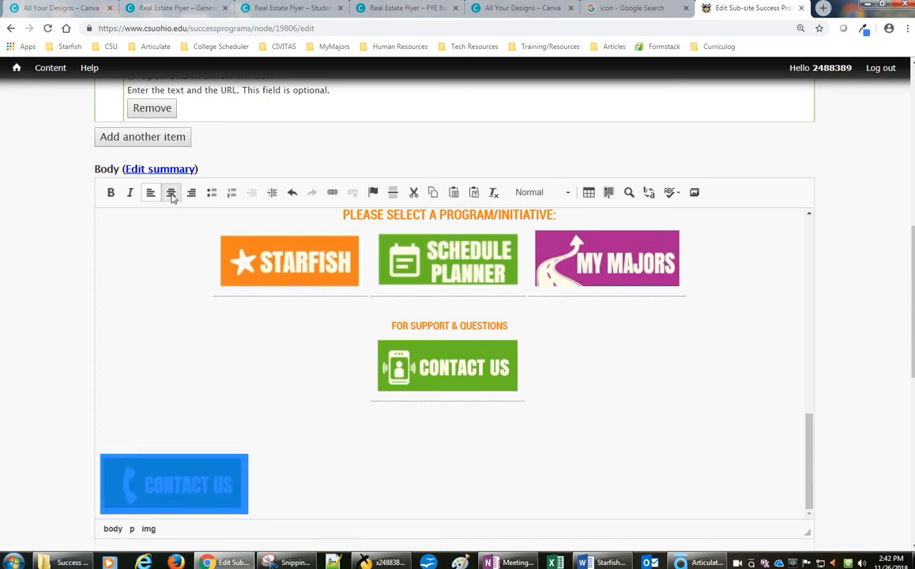
pyautogui.click(202, 423)
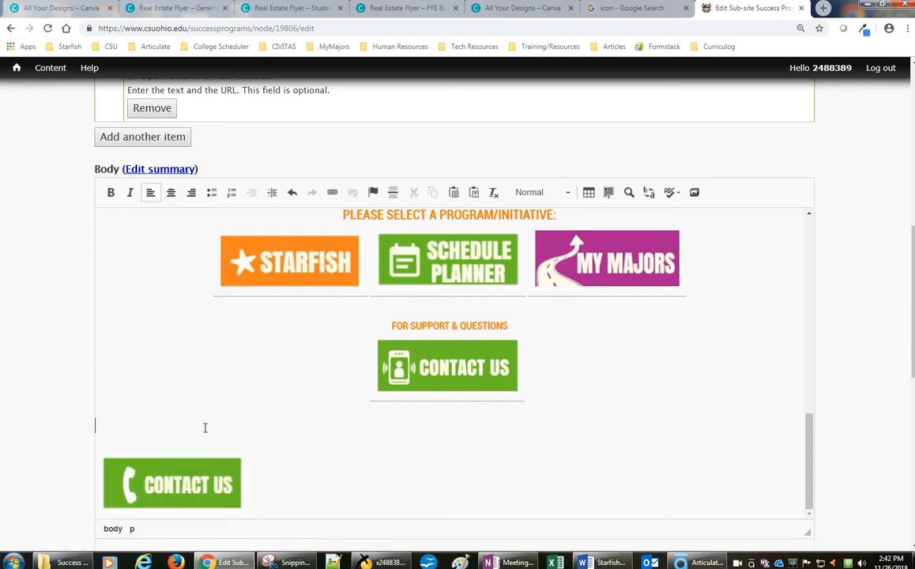
pyautogui.click(101, 487)
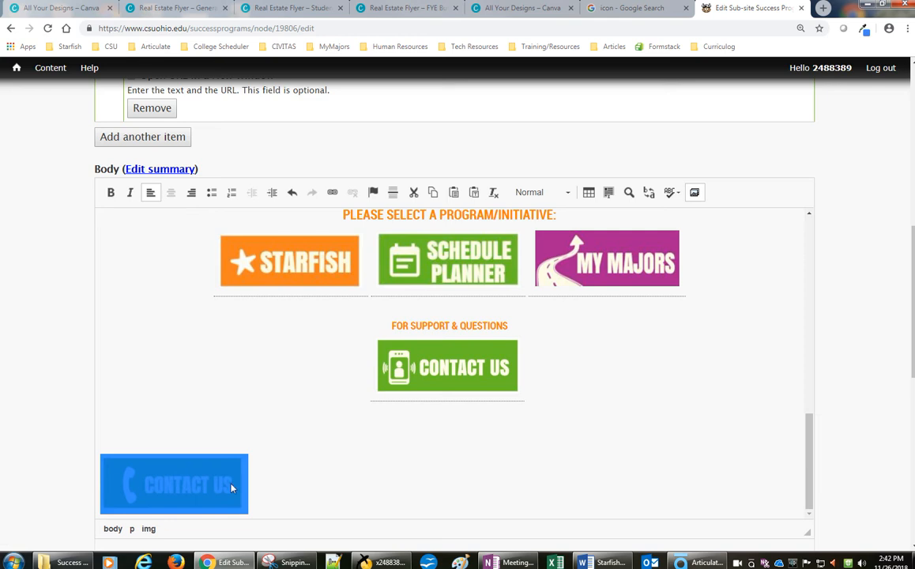
pyautogui.click(268, 488)
# Set the new Contact Us image's width to 200 in its image properties, keeping the proportions locked
pyautogui.rightClick(205, 484)
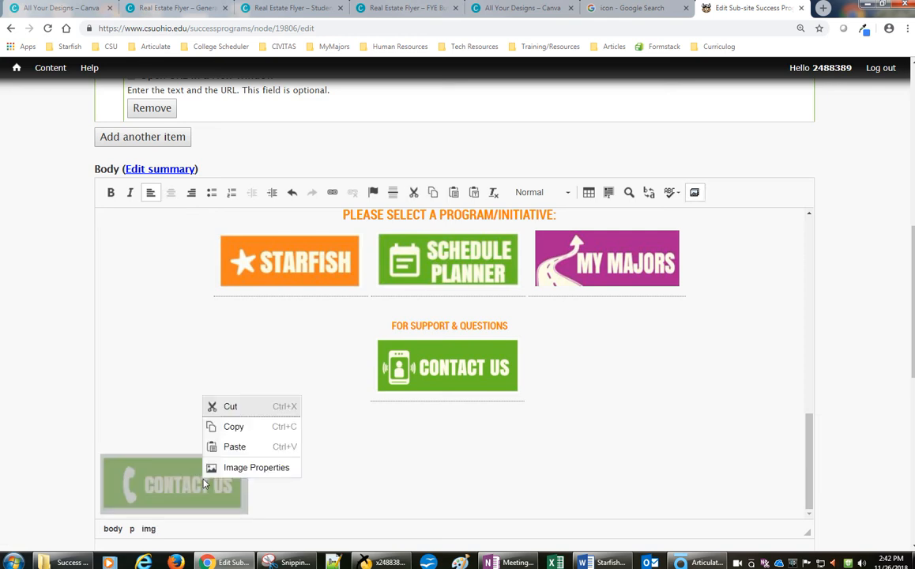
pyautogui.click(264, 469)
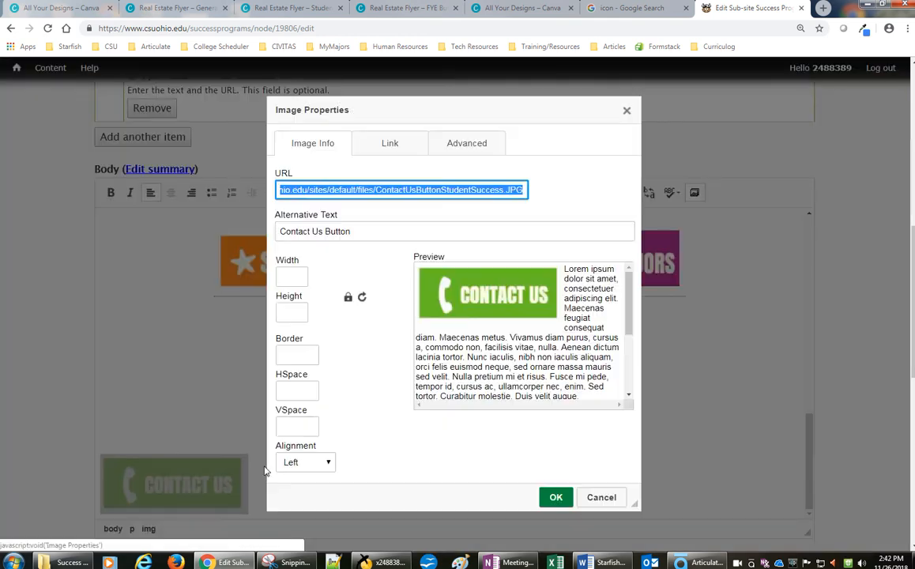
pyautogui.click(290, 275)
pyautogui.click(292, 308)
pyautogui.click(293, 278)
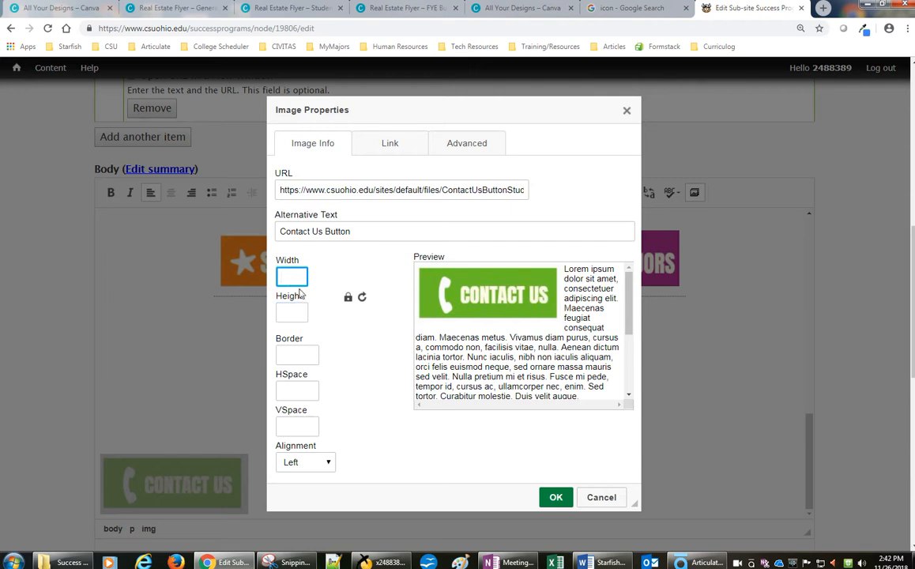
pyautogui.write('200')
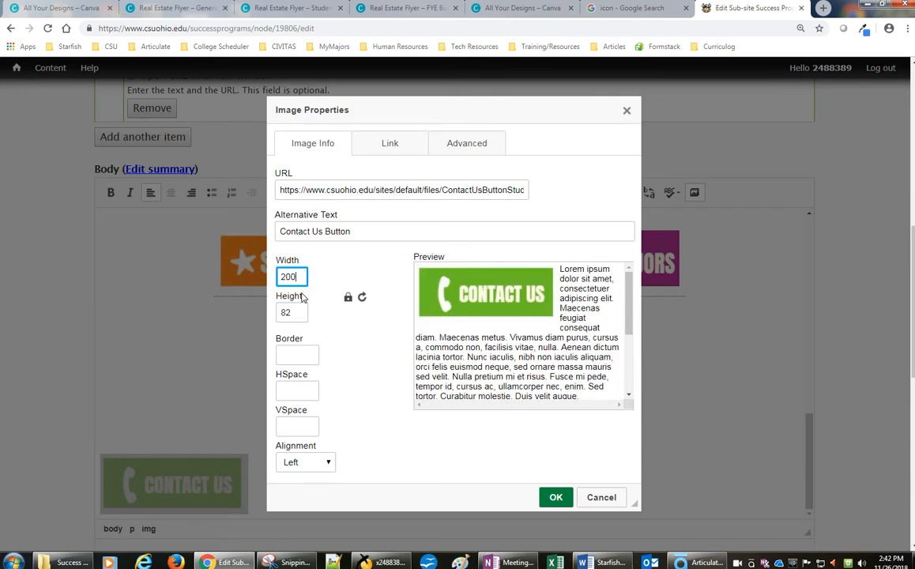
pyautogui.click(297, 311)
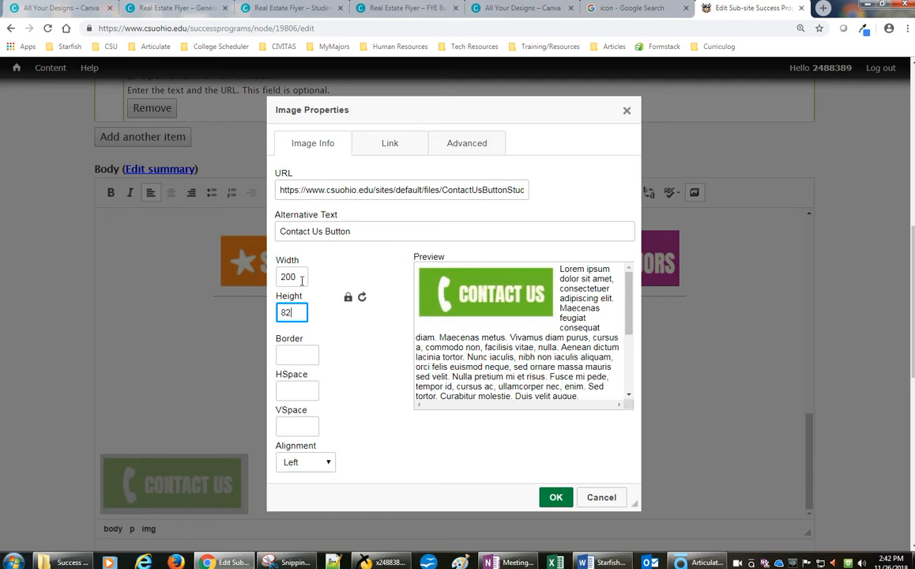
pyautogui.click(556, 497)
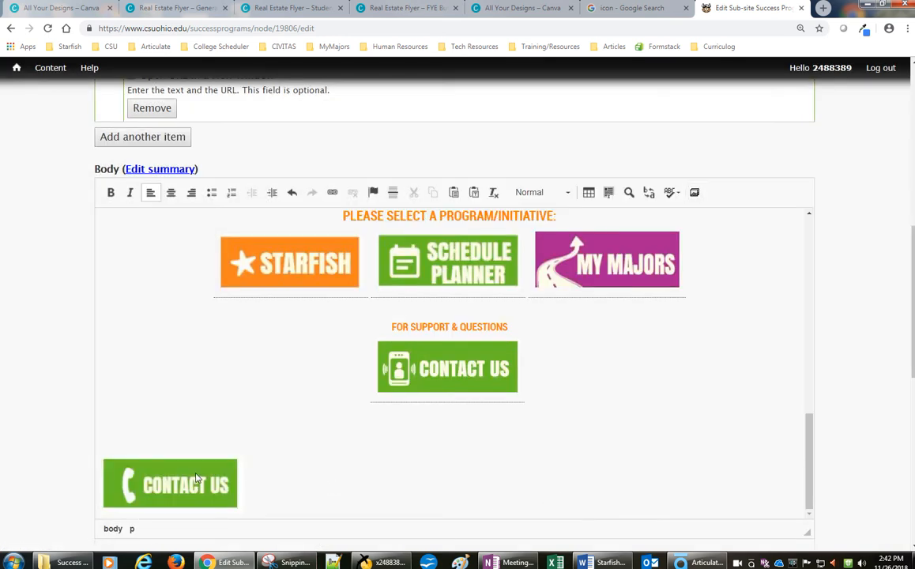
# Review the new Contact Us image's width and height in its image properties and compare it with the page's other buttons
pyautogui.rightClick(199, 478)
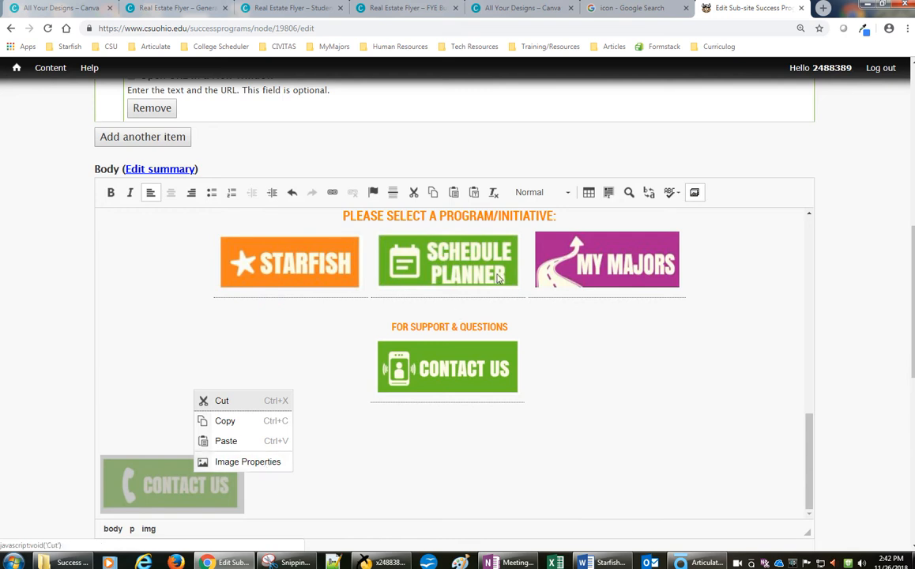
pyautogui.click(247, 461)
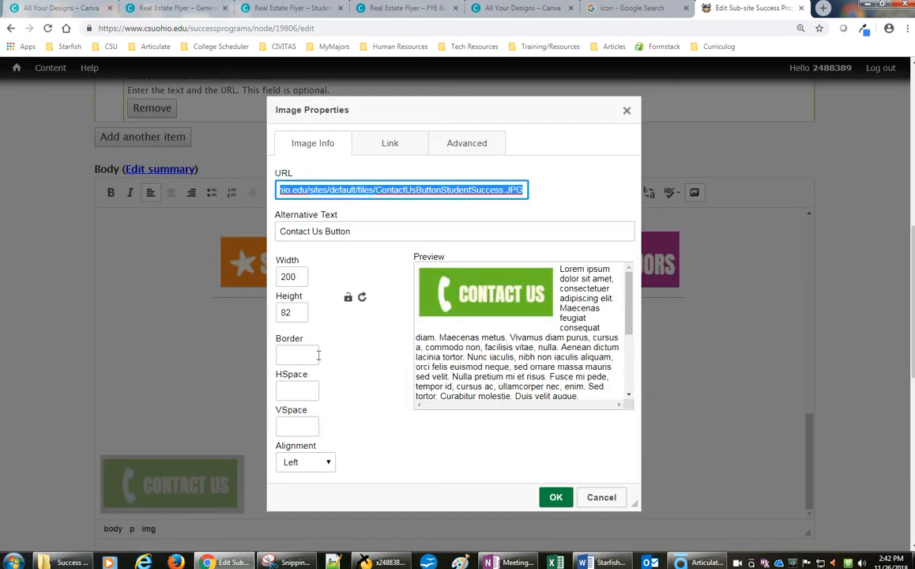
pyautogui.click(290, 277)
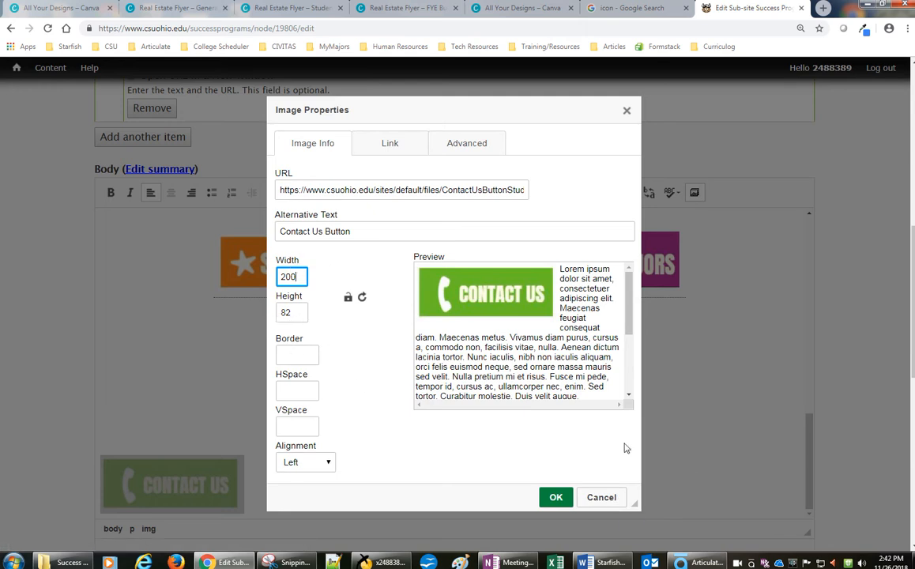
pyautogui.press('Return')
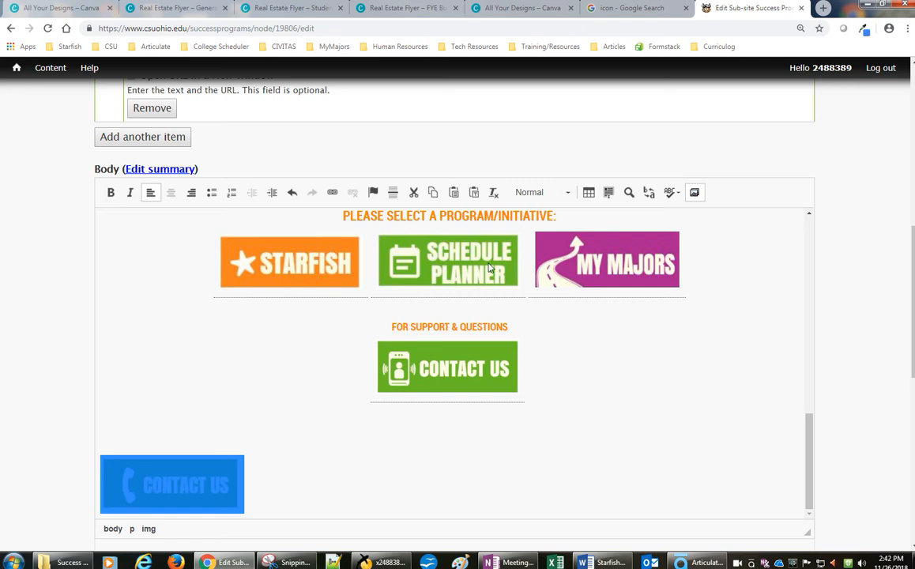
pyautogui.click(361, 500)
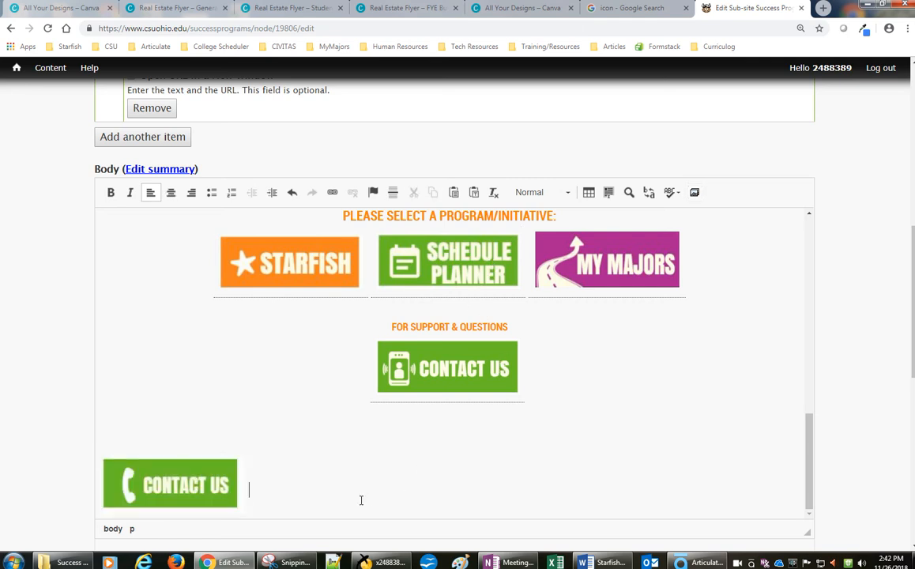
pyautogui.click(158, 466)
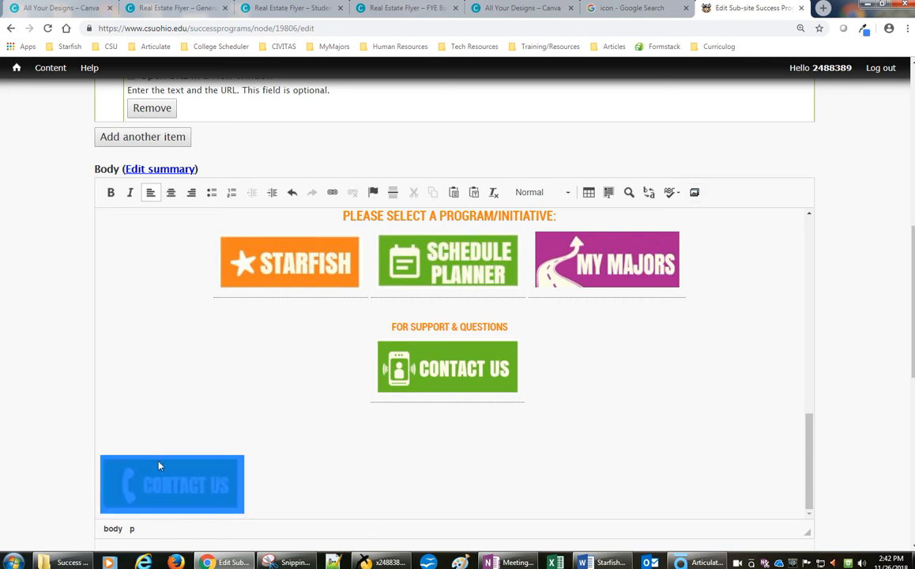
pyautogui.click(371, 463)
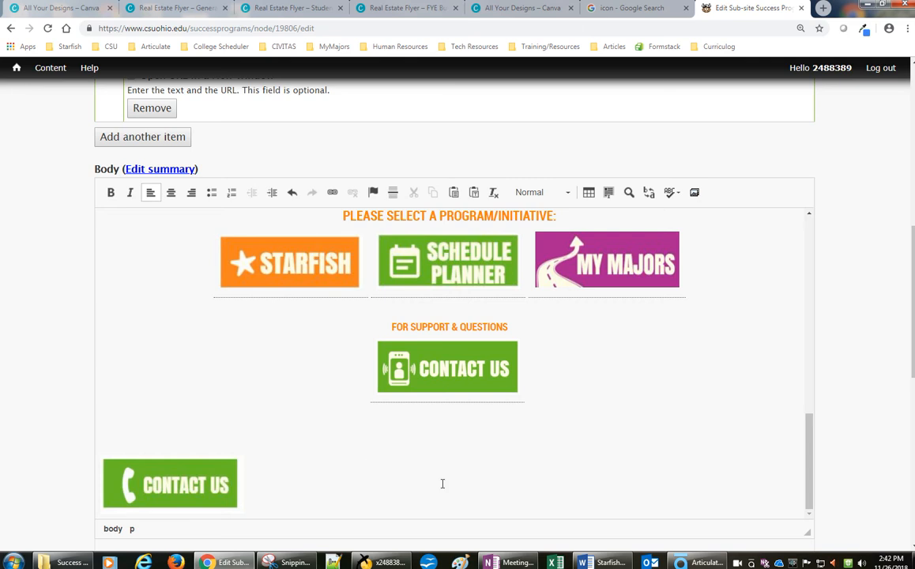
pyautogui.rightClick(207, 482)
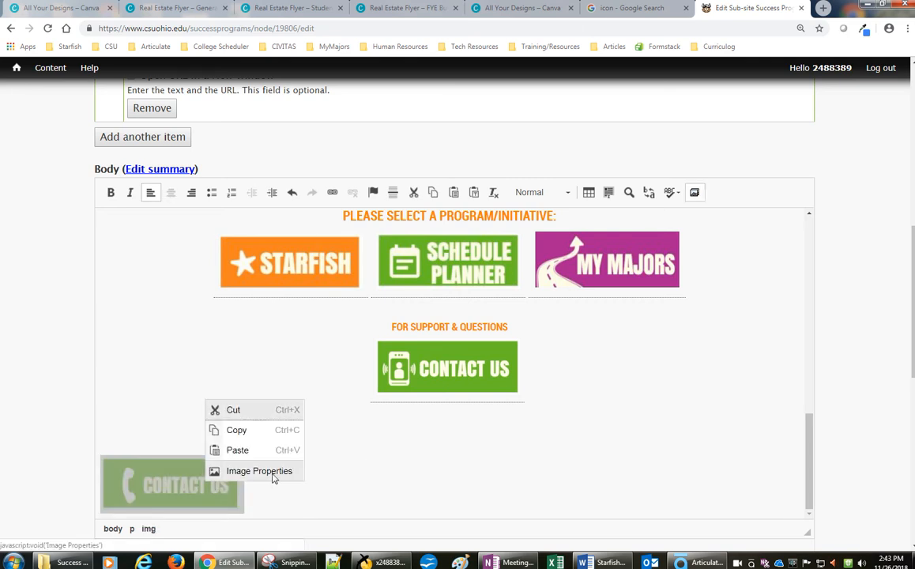
pyautogui.click(259, 471)
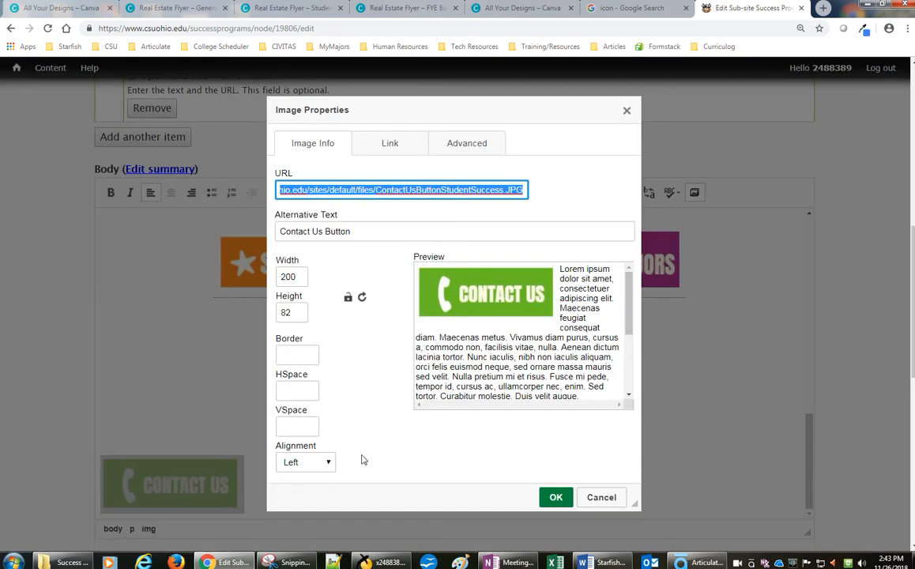
pyautogui.click(400, 147)
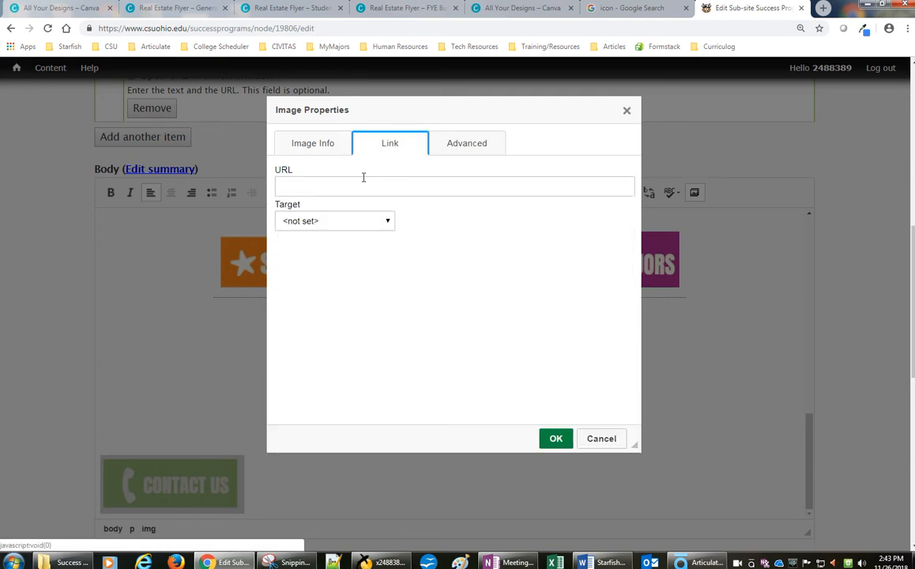
pyautogui.click(327, 143)
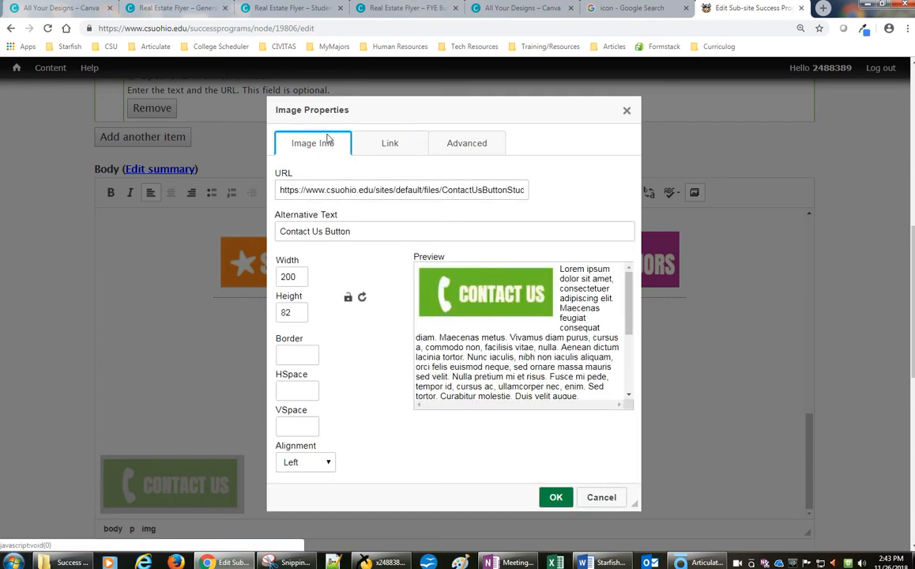
pyautogui.moveTo(281, 189); pyautogui.dragTo(436, 192)
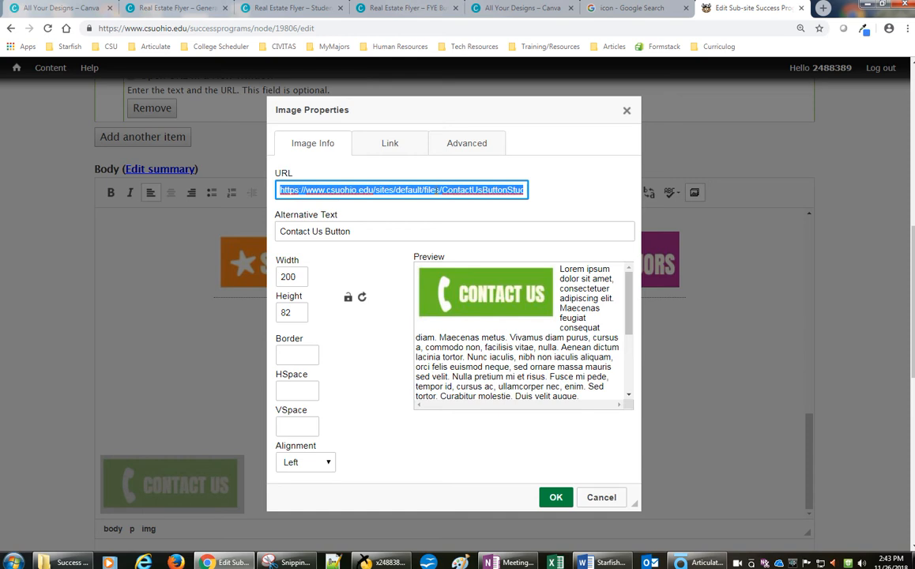
pyautogui.click(399, 146)
pyautogui.click(397, 184)
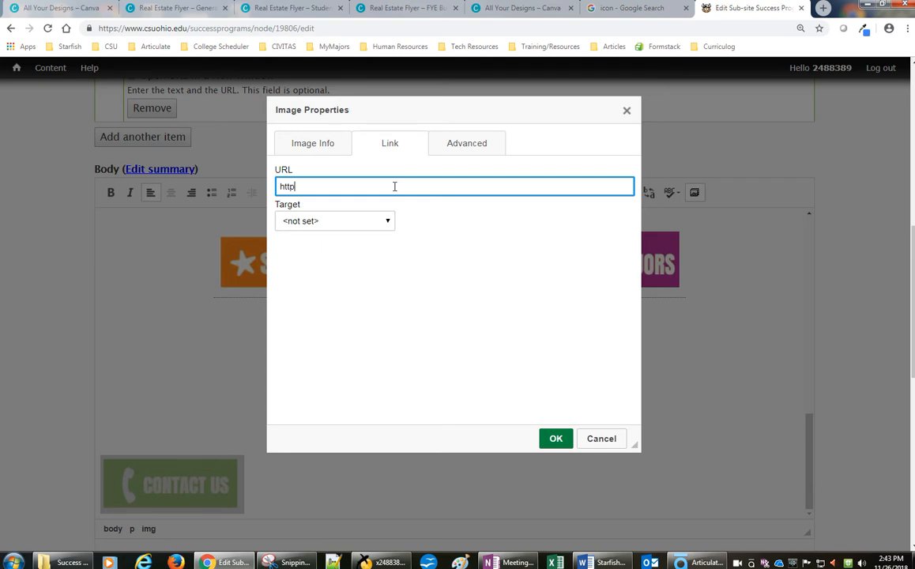
pyautogui.write('https://www.google.com')
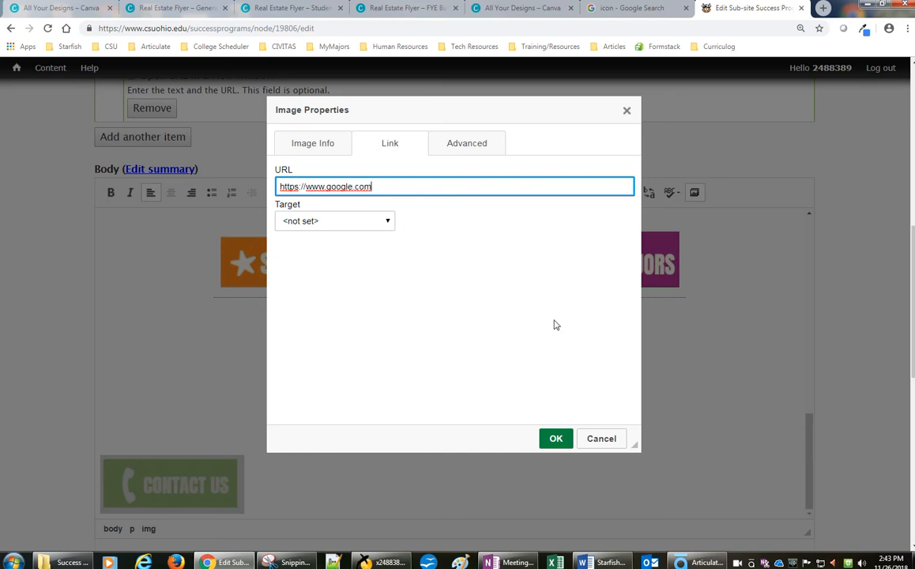
pyautogui.click(555, 438)
# Check the options available for the linked Contact Us image and save the Success Programs page
pyautogui.click(174, 484)
pyautogui.click(347, 488)
pyautogui.scroll(-3, 331, 486)
pyautogui.click(177, 221)
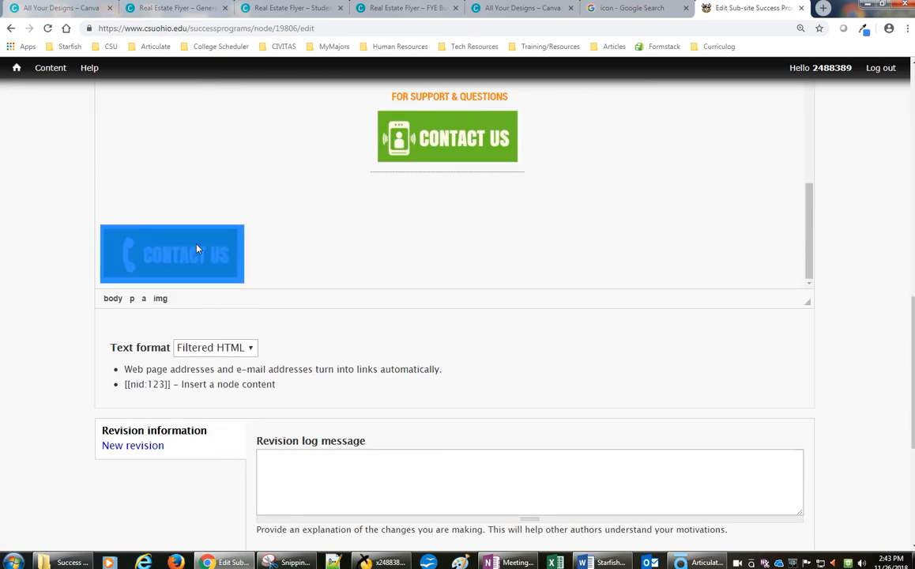
pyautogui.rightClick(179, 223)
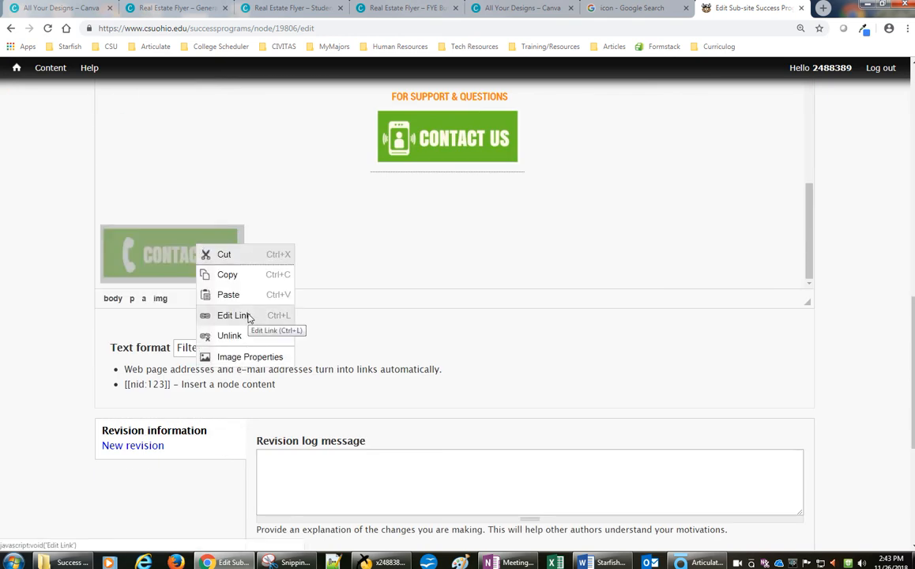
pyautogui.click(368, 241)
pyautogui.scroll(-4, 528, 403)
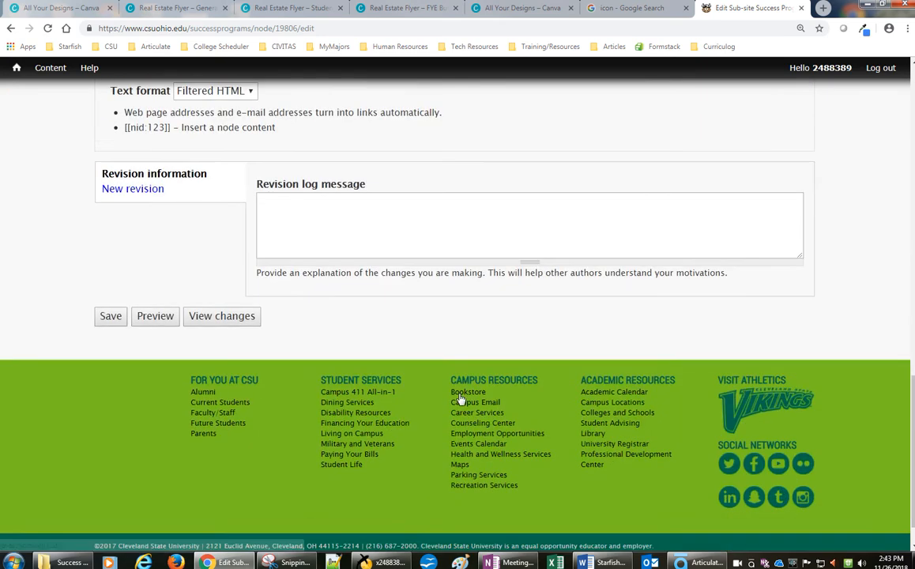
pyautogui.click(112, 288)
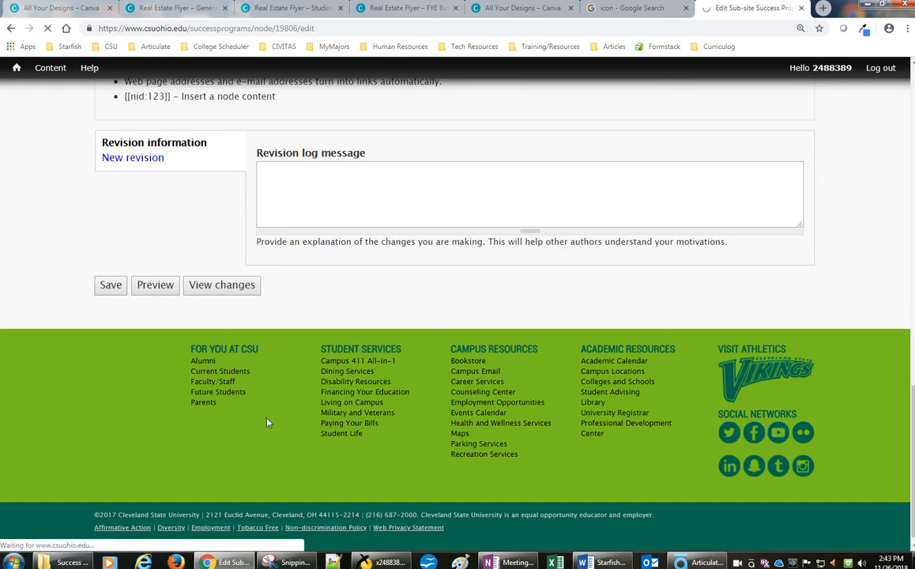
# Test the new Contact Us button's link on the saved Success Programs page, and return to the page
pyautogui.scroll(-10, 267, 423)
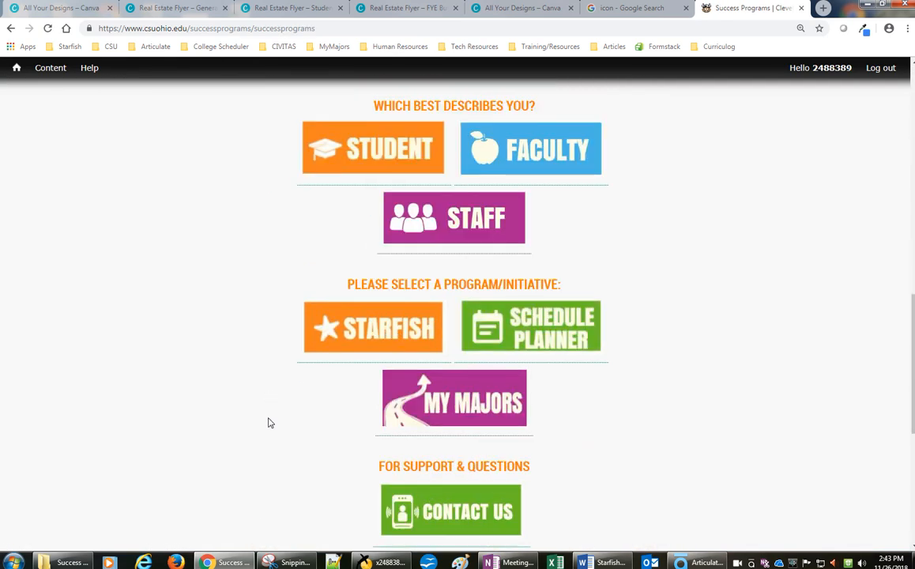
pyautogui.scroll(-3, 267, 423)
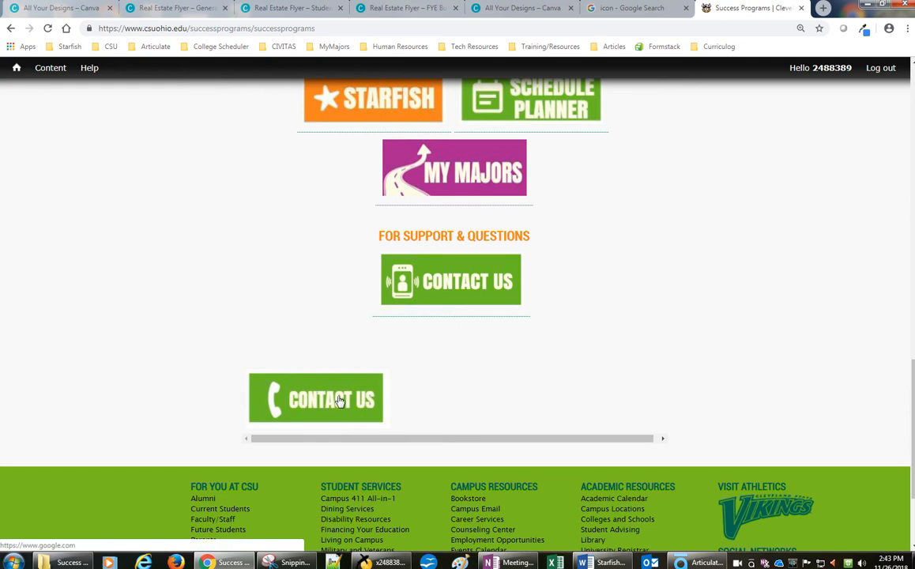
pyautogui.click(311, 399)
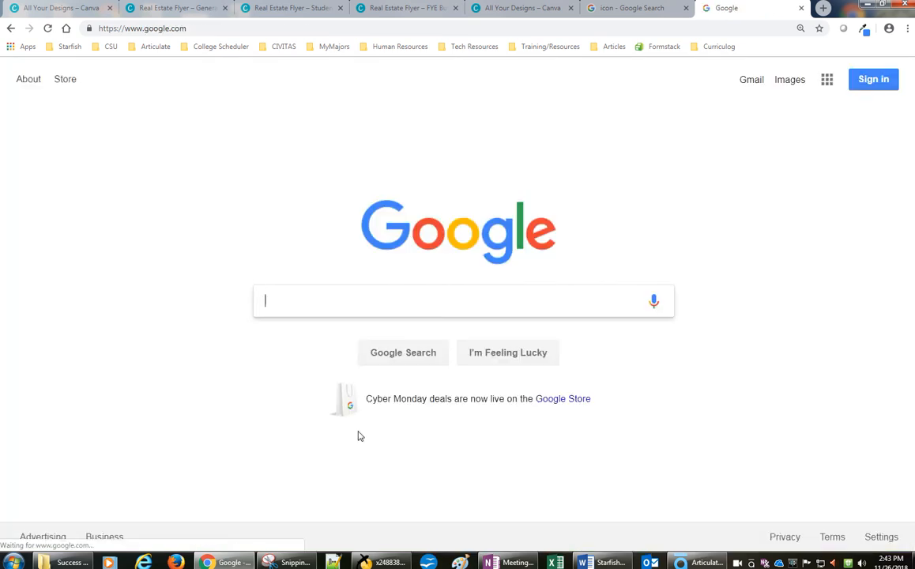
pyautogui.click(10, 28)
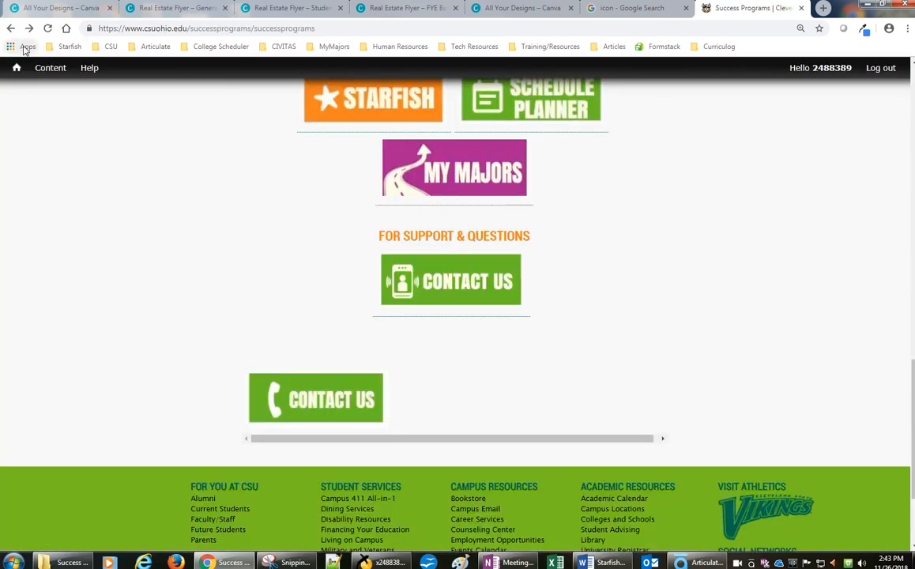
# Reopen the Success Programs page for editing and locate the new Contact Us image at the end of the body
pyautogui.scroll(10, 245, 251)
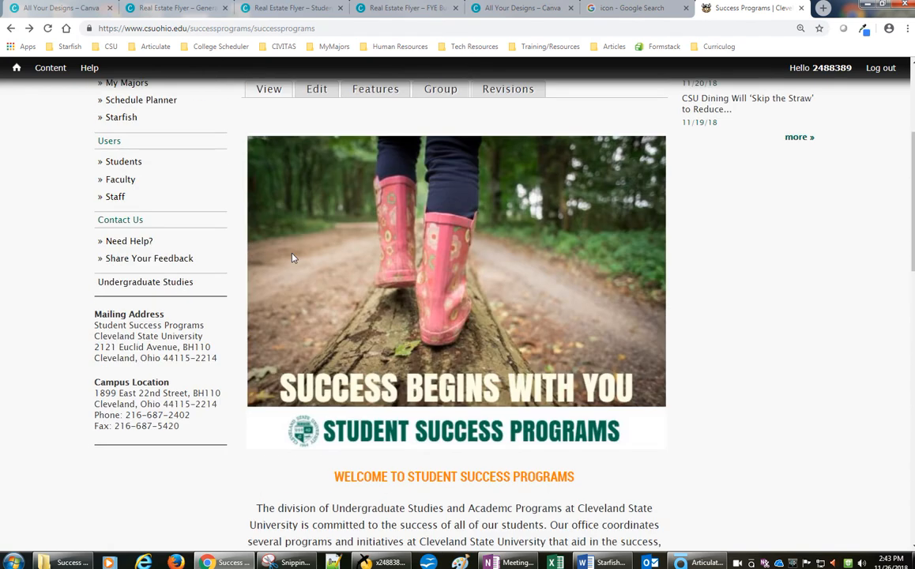
pyautogui.scroll(3, 293, 258)
pyautogui.click(313, 206)
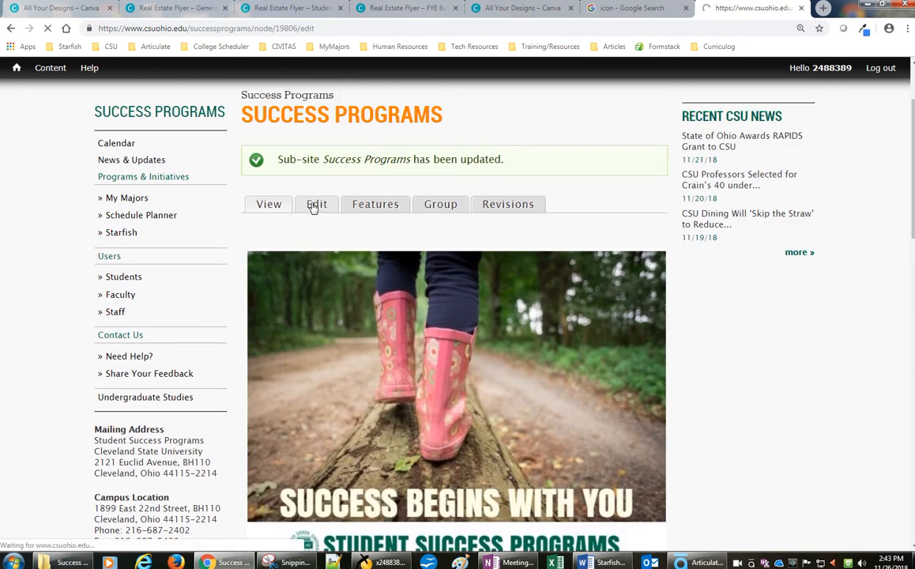
pyautogui.scroll(-6, 676, 401)
pyautogui.scroll(-8, 670, 397)
pyautogui.scroll(4, 655, 395)
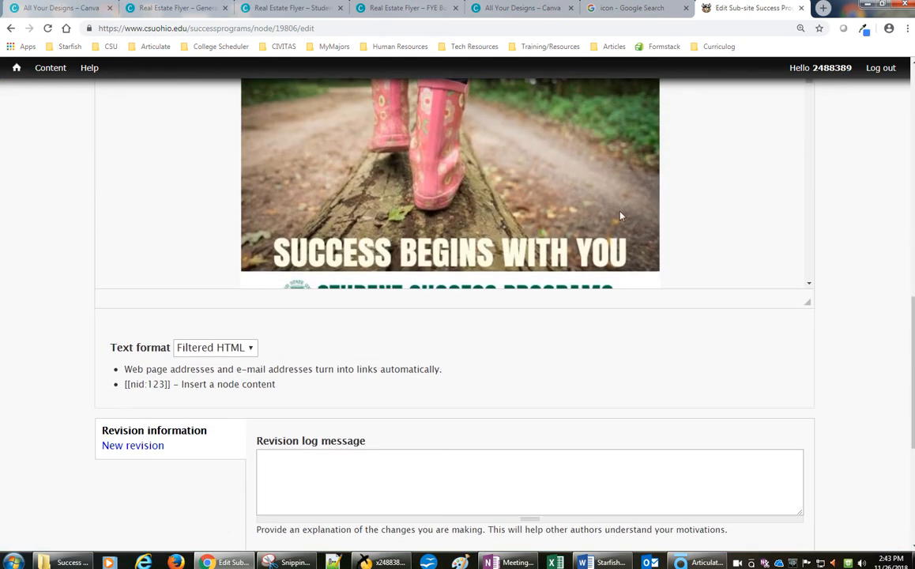
pyautogui.scroll(-8, 618, 208)
# Review the new Contact Us image's size and link settings in its image properties and link dialogs, closing each without changes
pyautogui.rightClick(204, 259)
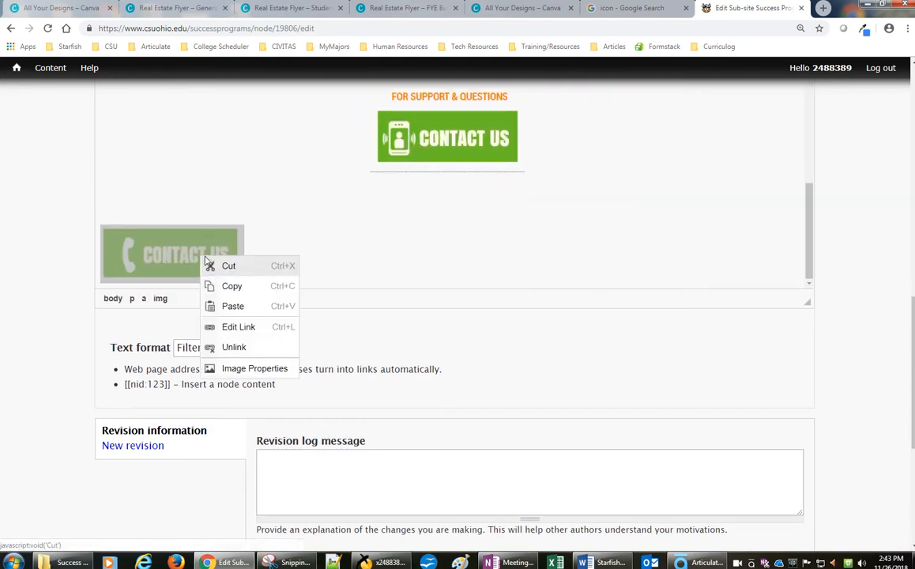
pyautogui.click(236, 368)
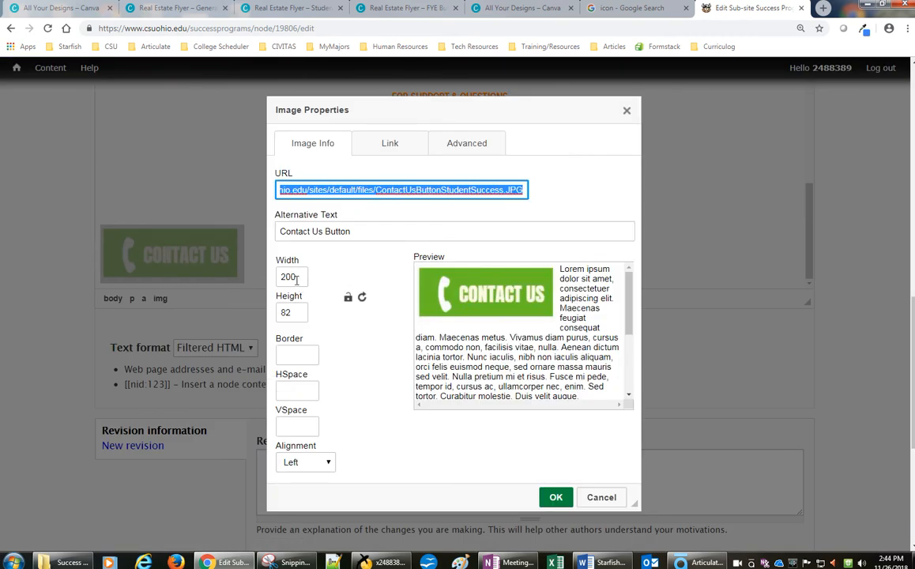
pyautogui.click(594, 498)
pyautogui.rightClick(167, 267)
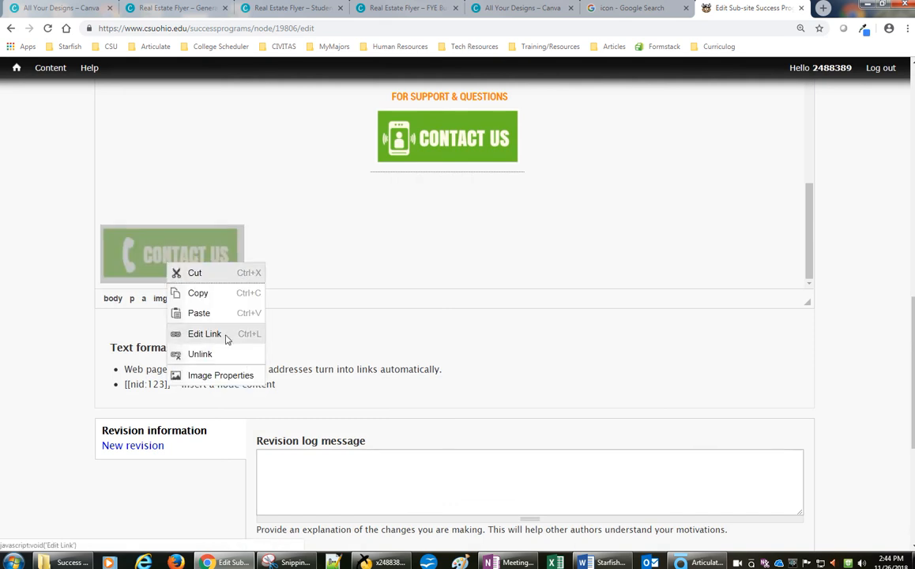
pyautogui.click(222, 332)
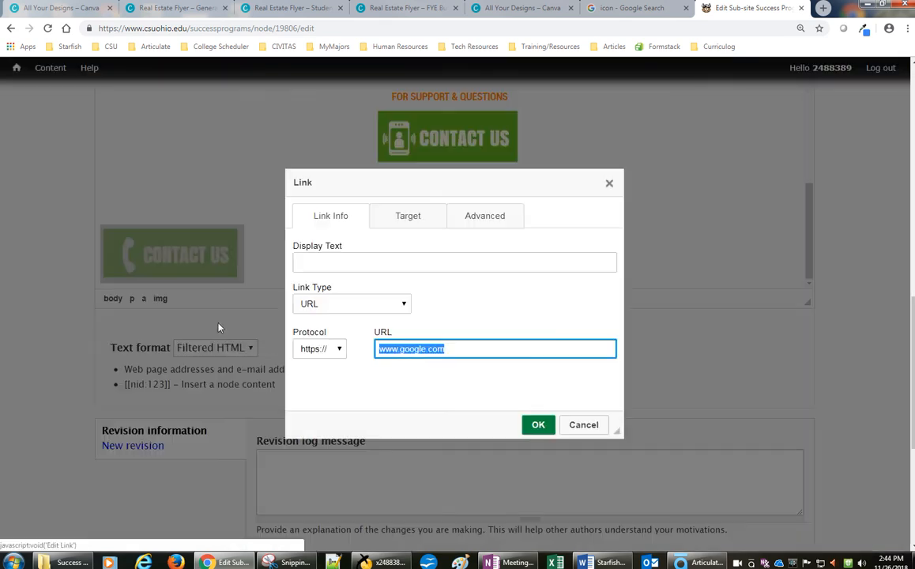
pyautogui.click(584, 426)
pyautogui.rightClick(173, 261)
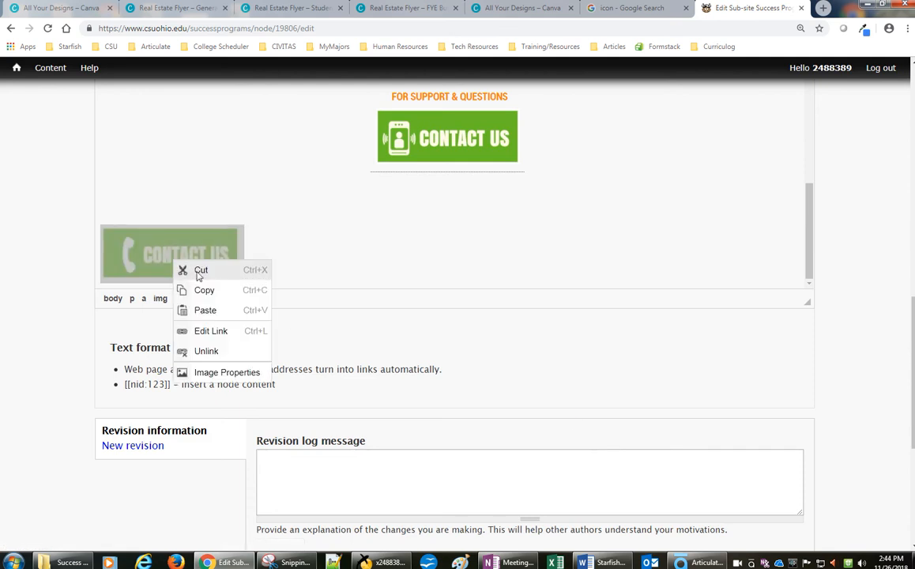
pyautogui.click(239, 372)
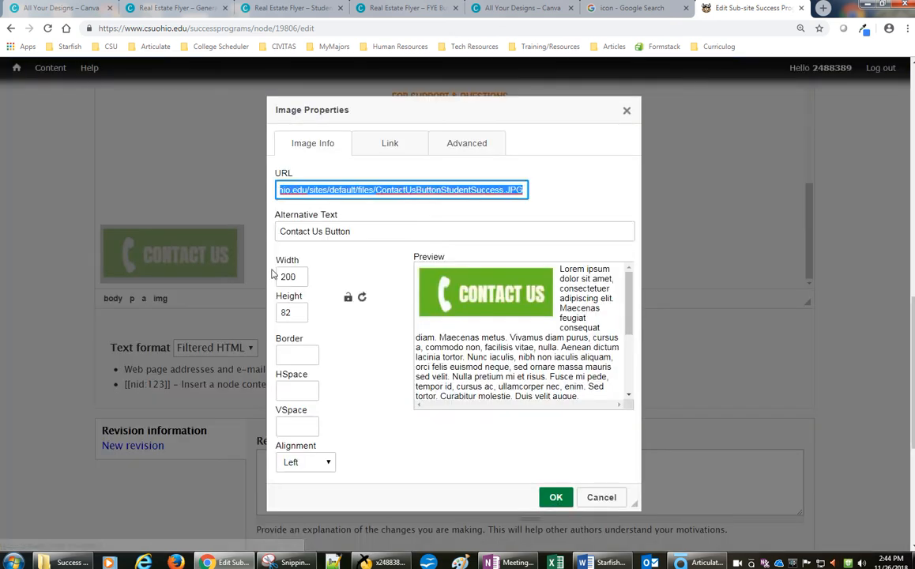
pyautogui.click(402, 146)
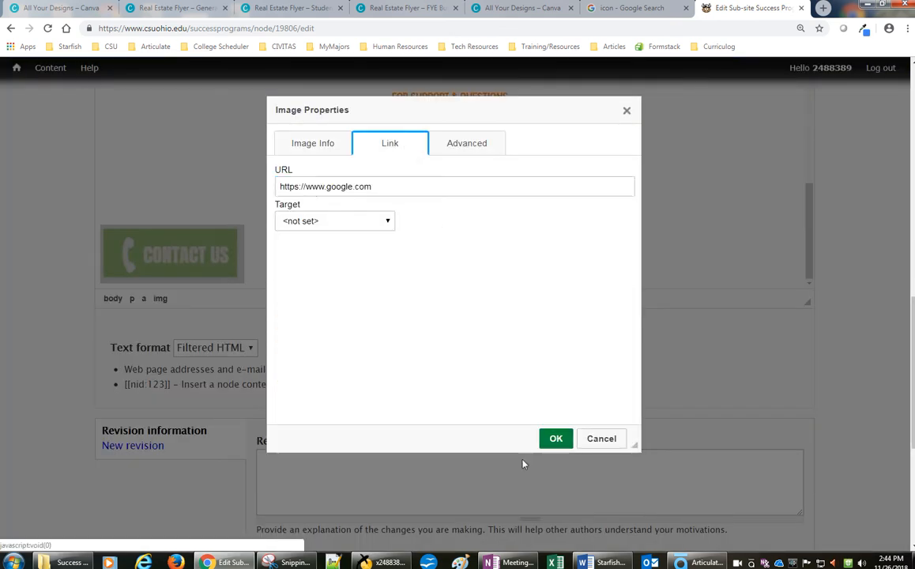
pyautogui.click(598, 439)
# Try to center the new Contact Us image in the page body
pyautogui.click(293, 269)
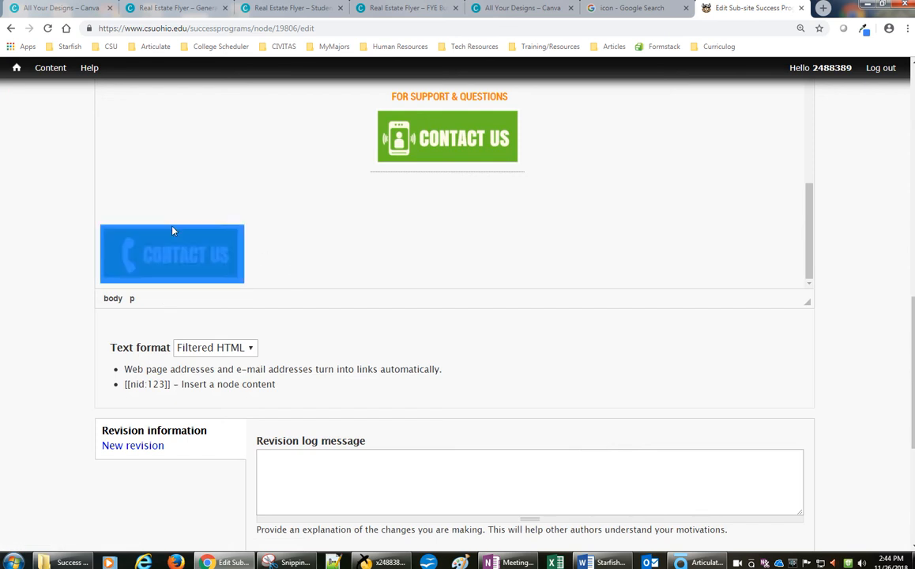
pyautogui.moveTo(164, 215); pyautogui.dragTo(140, 172)
pyautogui.scroll(2, 232, 219)
pyautogui.scroll(2, 232, 219)
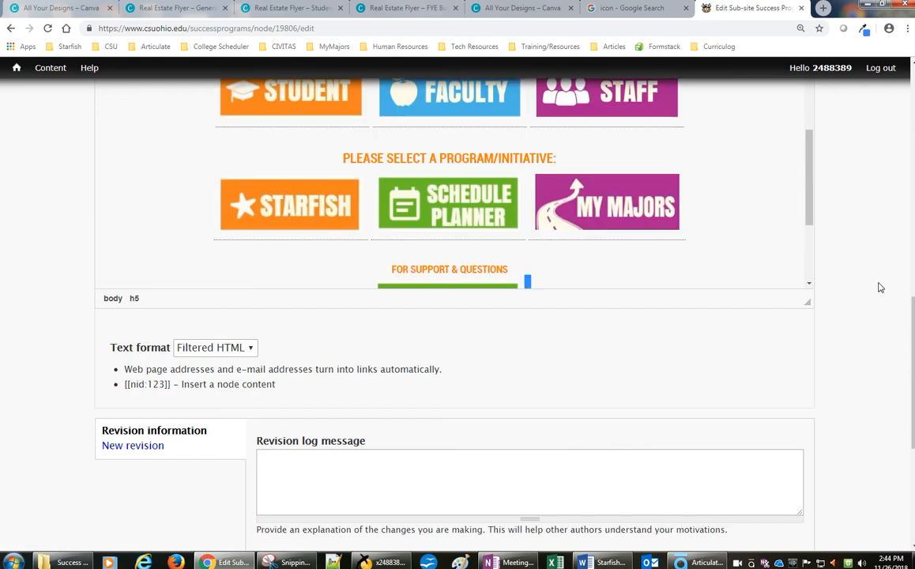
pyautogui.scroll(3, 873, 288)
pyautogui.click(170, 195)
pyautogui.click(170, 195)
pyautogui.scroll(-2, 619, 375)
pyautogui.scroll(-3, 621, 376)
pyautogui.click(514, 433)
pyautogui.click(418, 307)
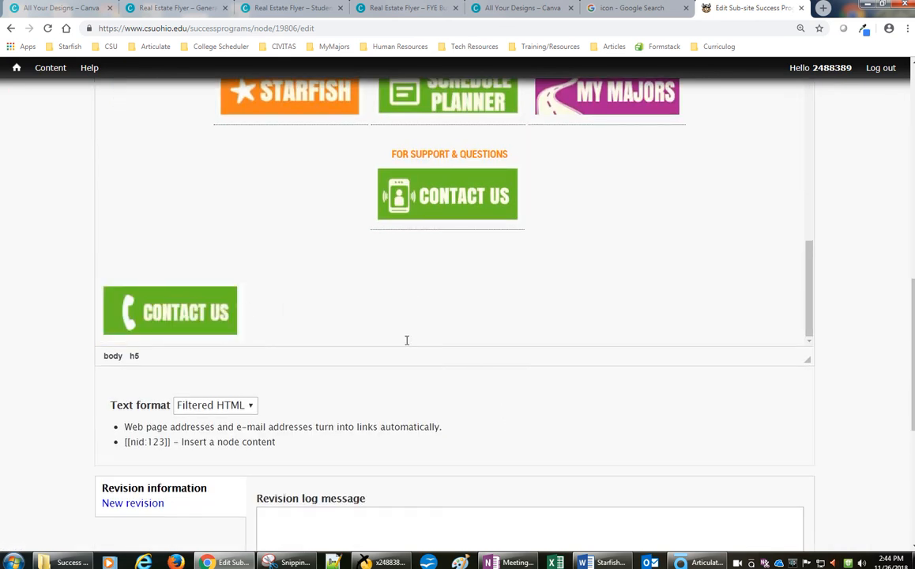